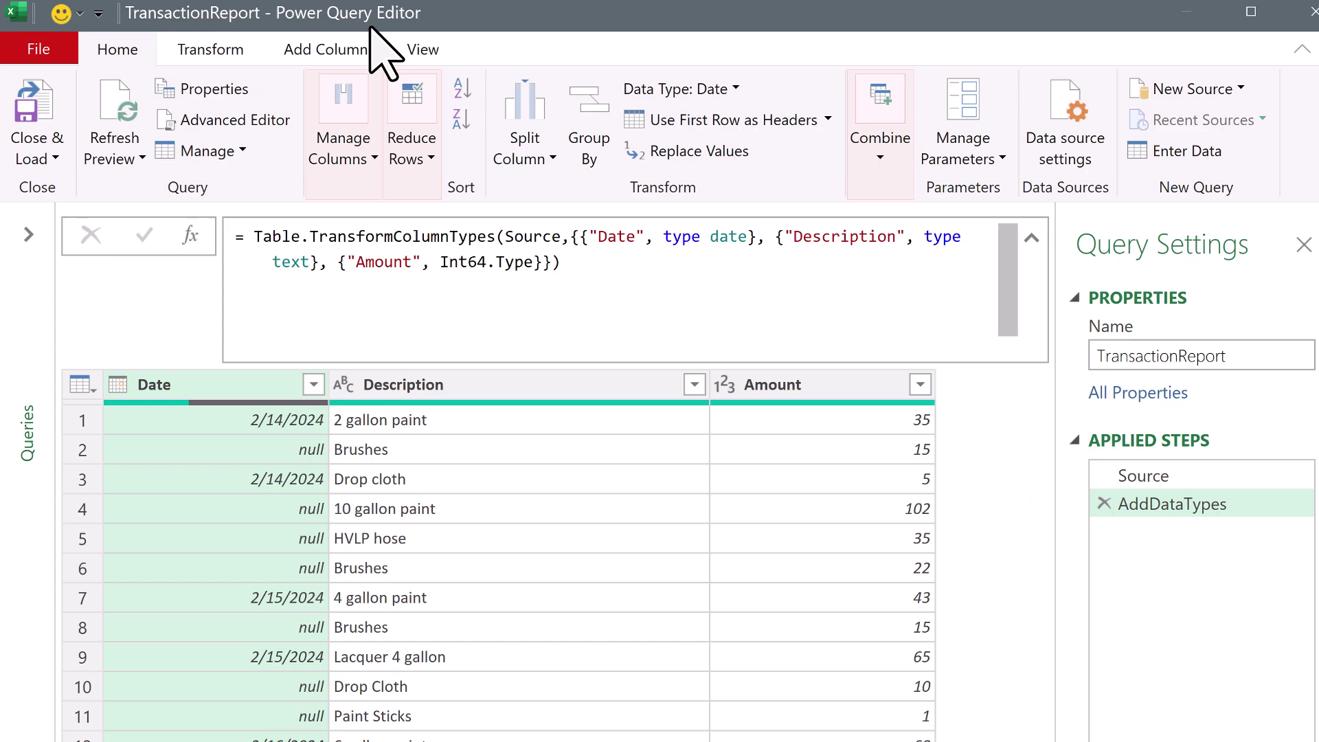
Group TransactionReport by Date in advanced mode, with a Description output using All Rows.
{"action": "left_click", "coordinate": [1257, 357]}
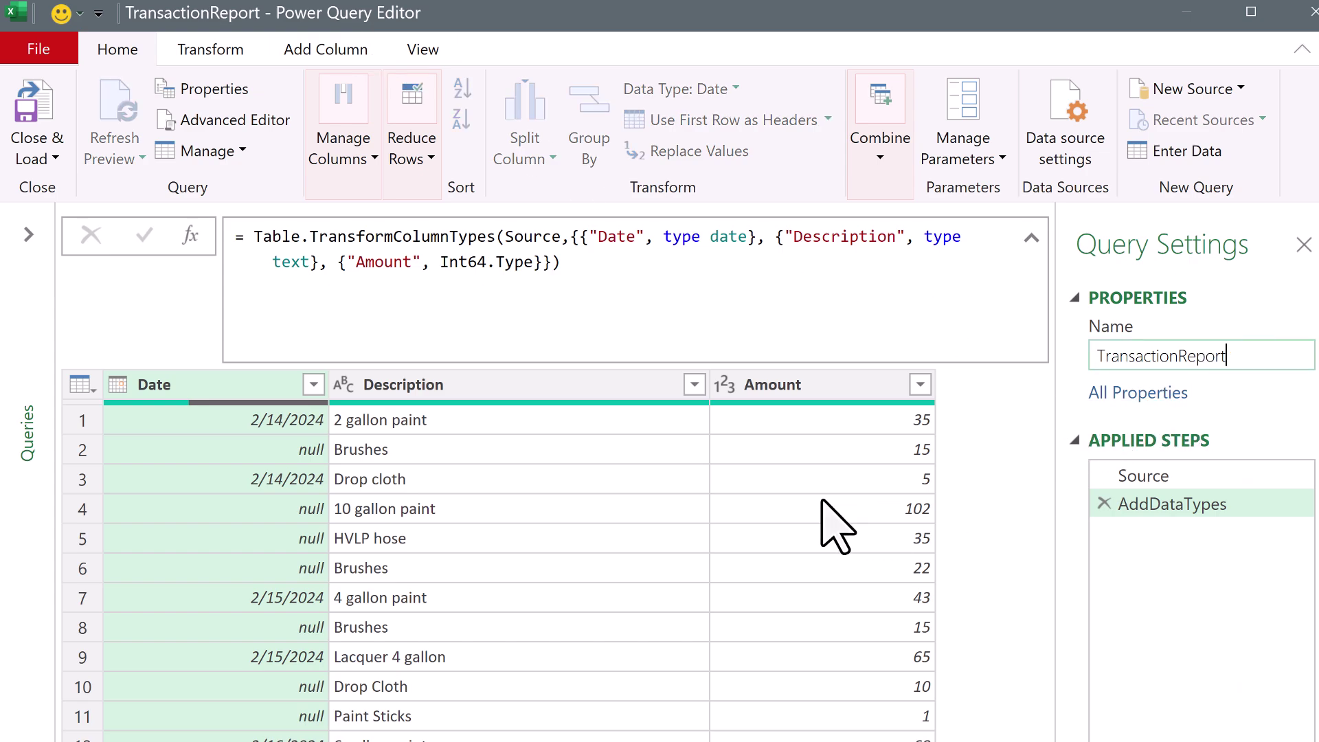
{"action": "left_click", "coordinate": [235, 384]}
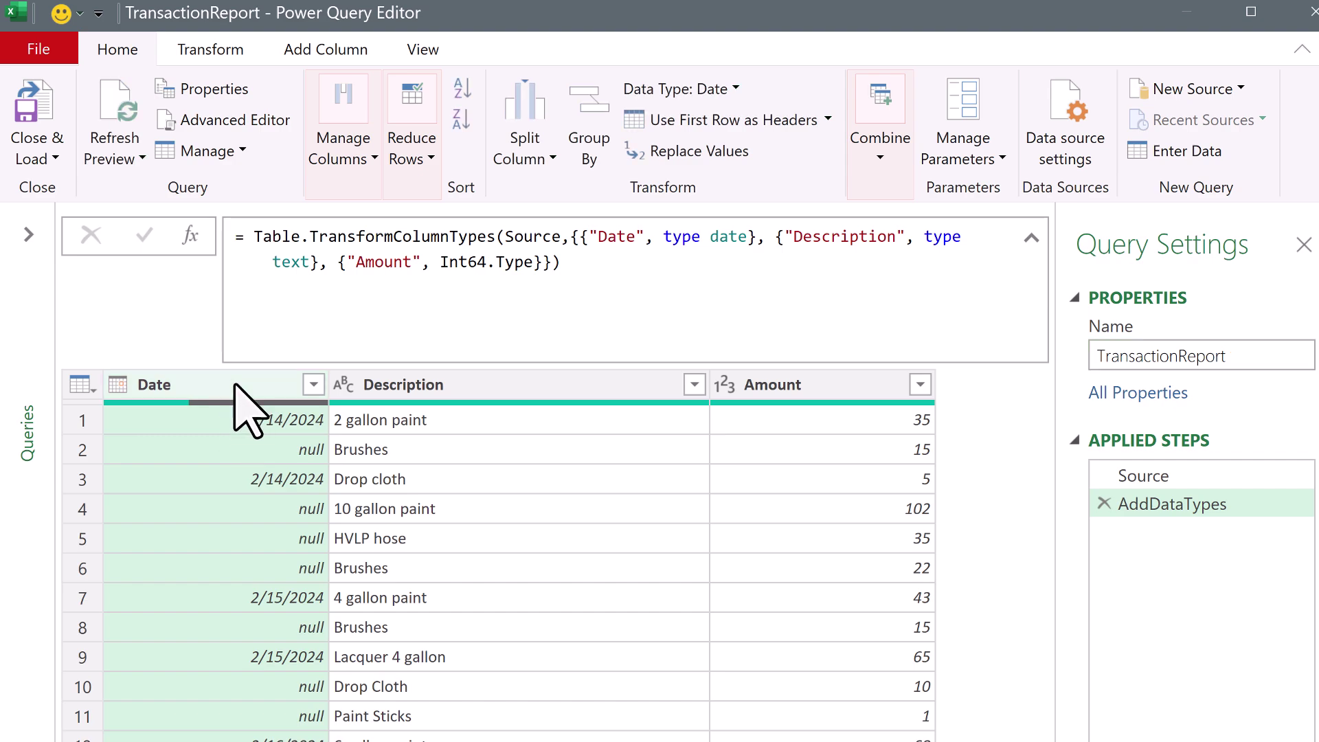
{"action": "right_click", "coordinate": [235, 385]}
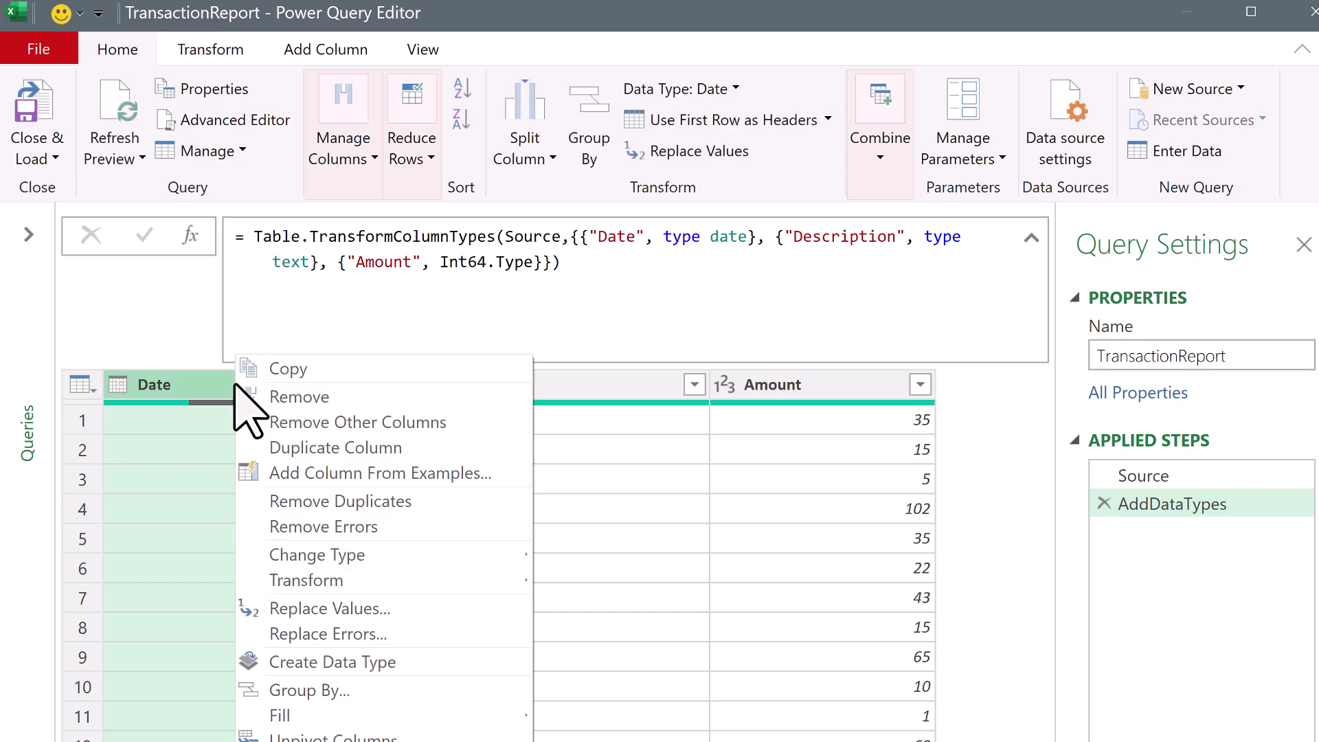
{"action": "left_click", "coordinate": [378, 689]}
{"action": "left_click", "coordinate": [492, 351]}
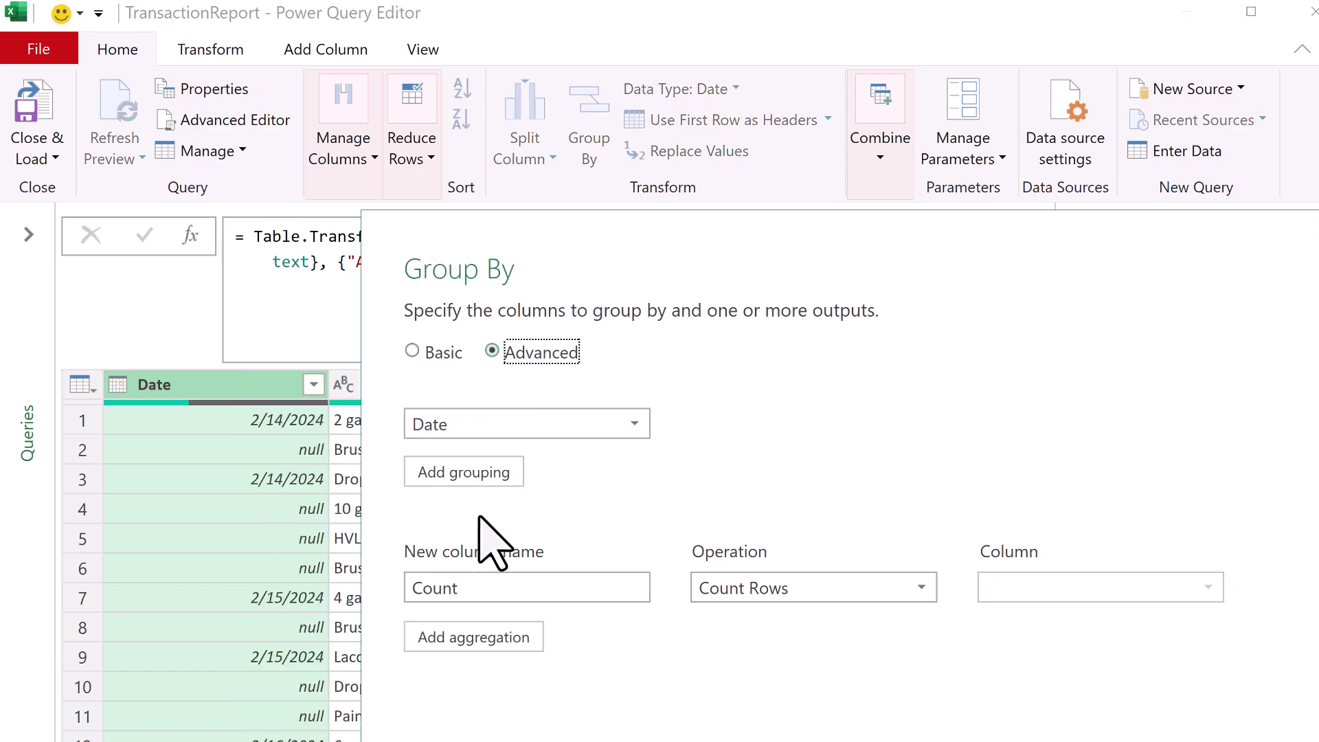
{"action": "double_click", "coordinate": [465, 589]}
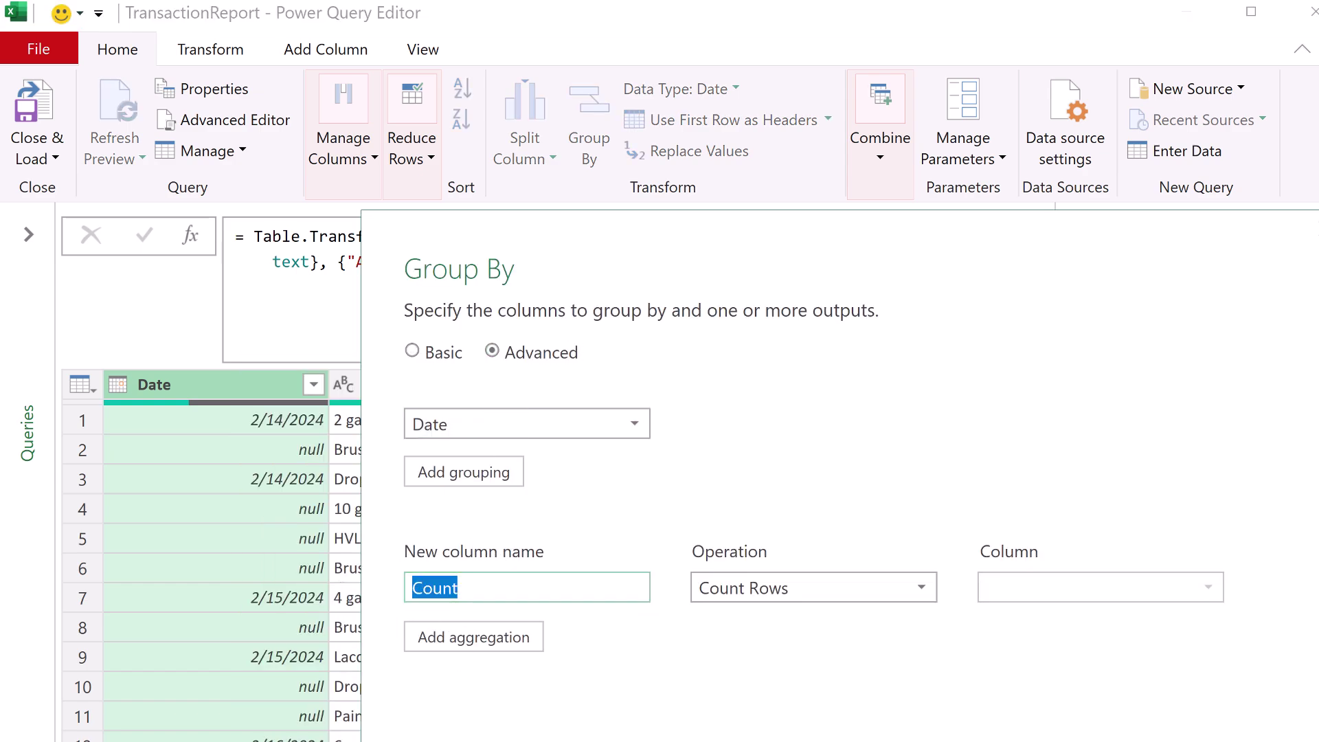
{"action": "type", "text": "Description"}
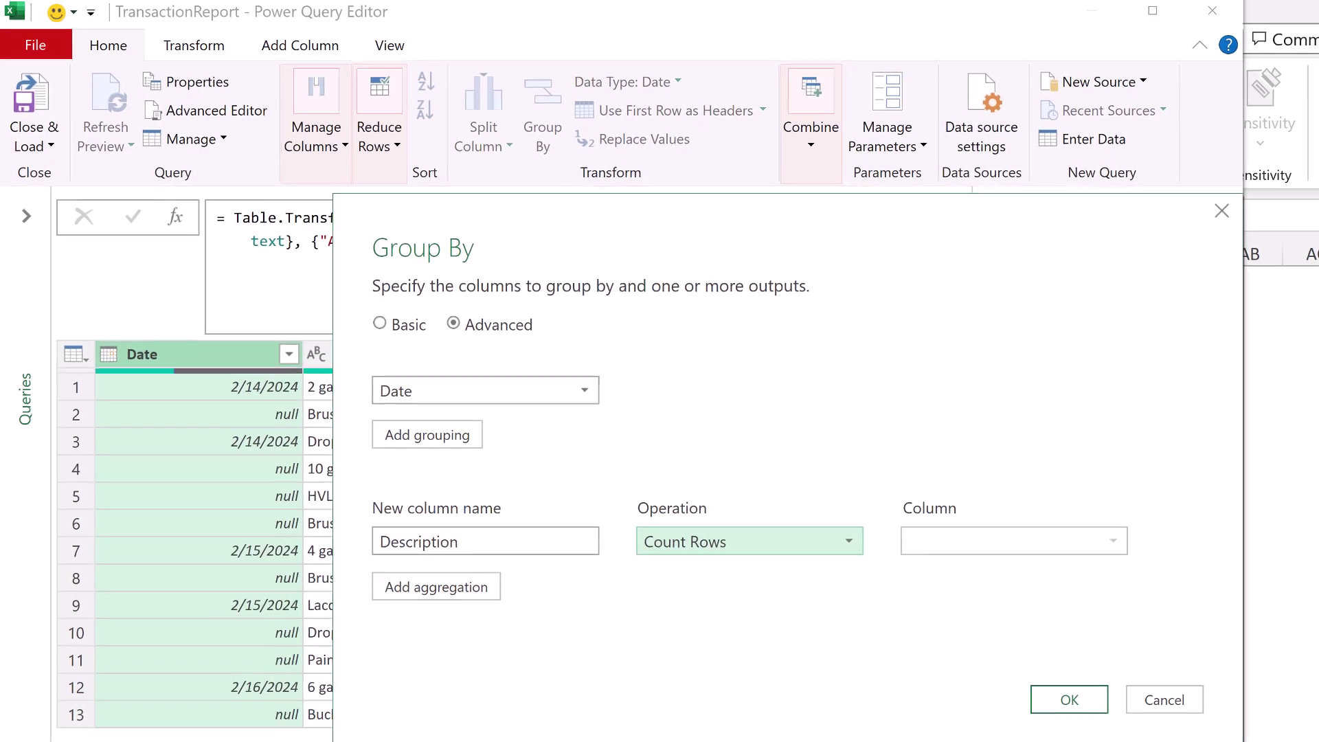
{"action": "left_click", "coordinate": [643, 524]}
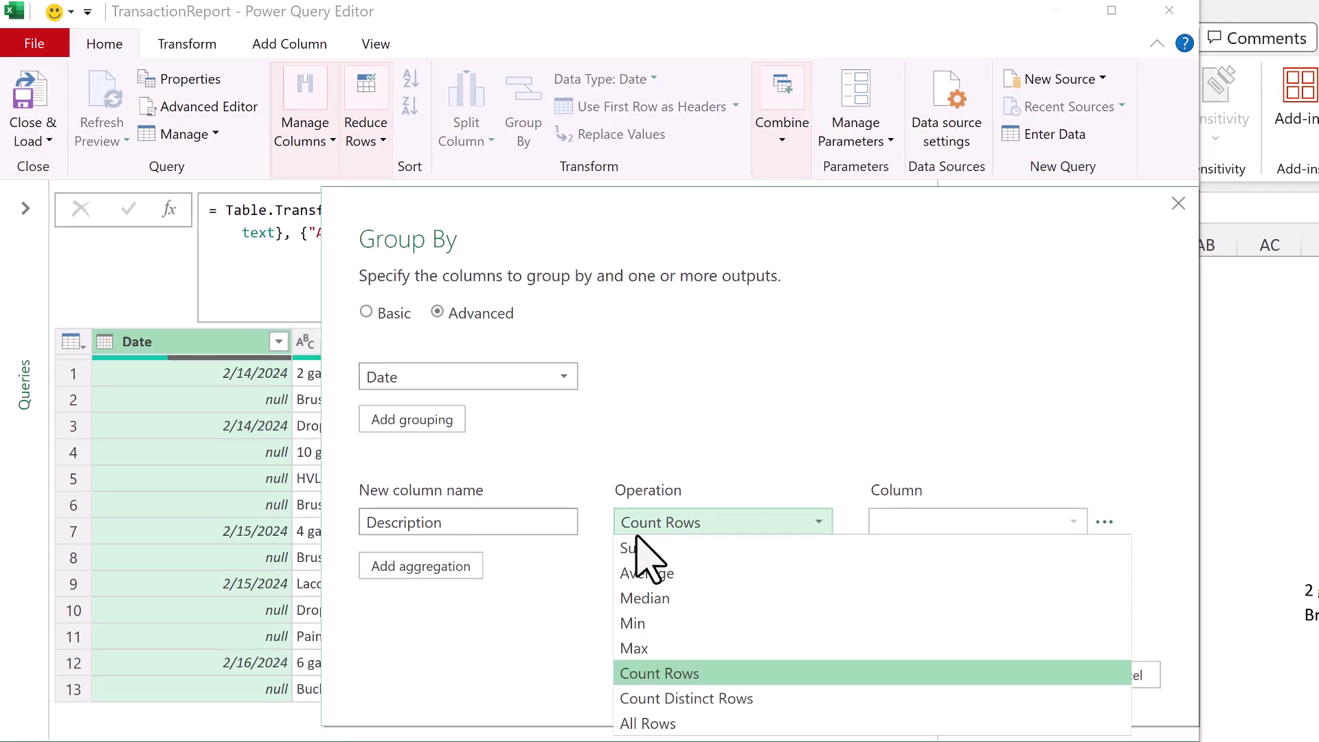
{"action": "left_click", "coordinate": [665, 722]}
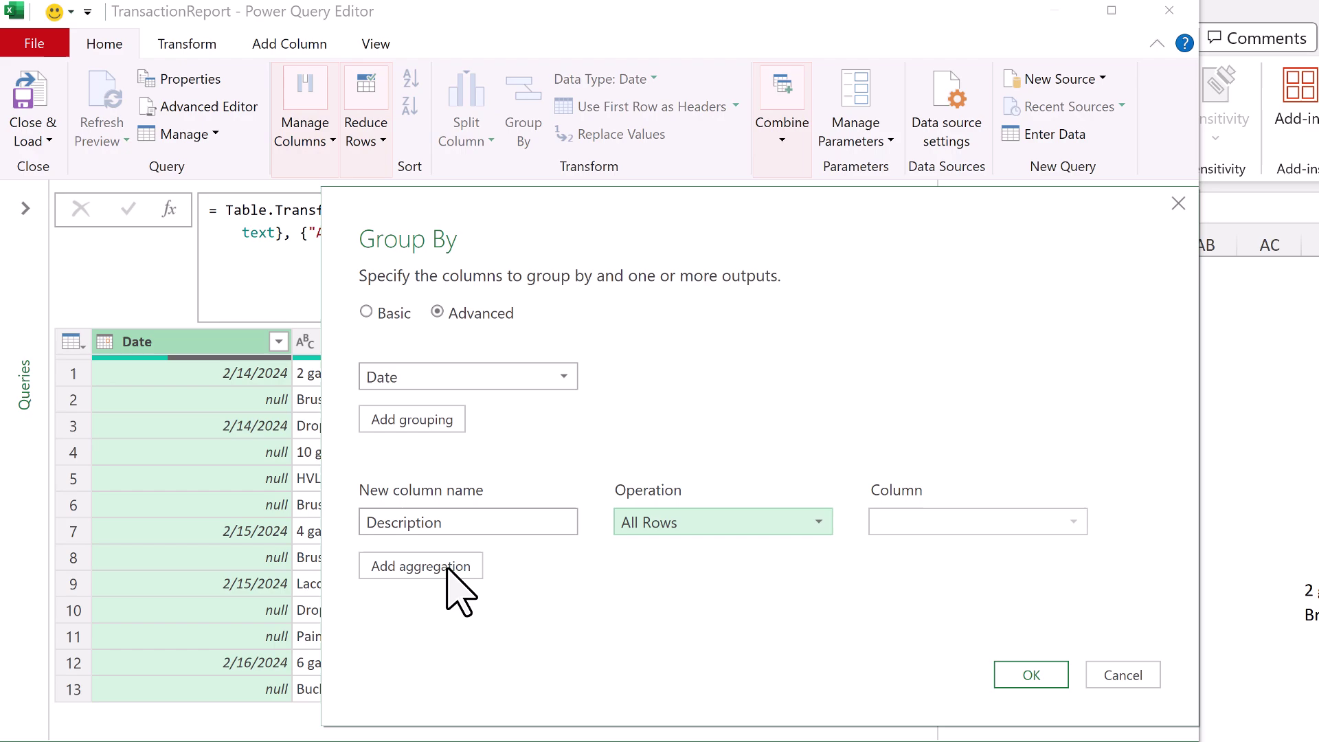
Add a Total Sales aggregation that sums Amount, and apply the grouping.
{"action": "left_click", "coordinate": [426, 566]}
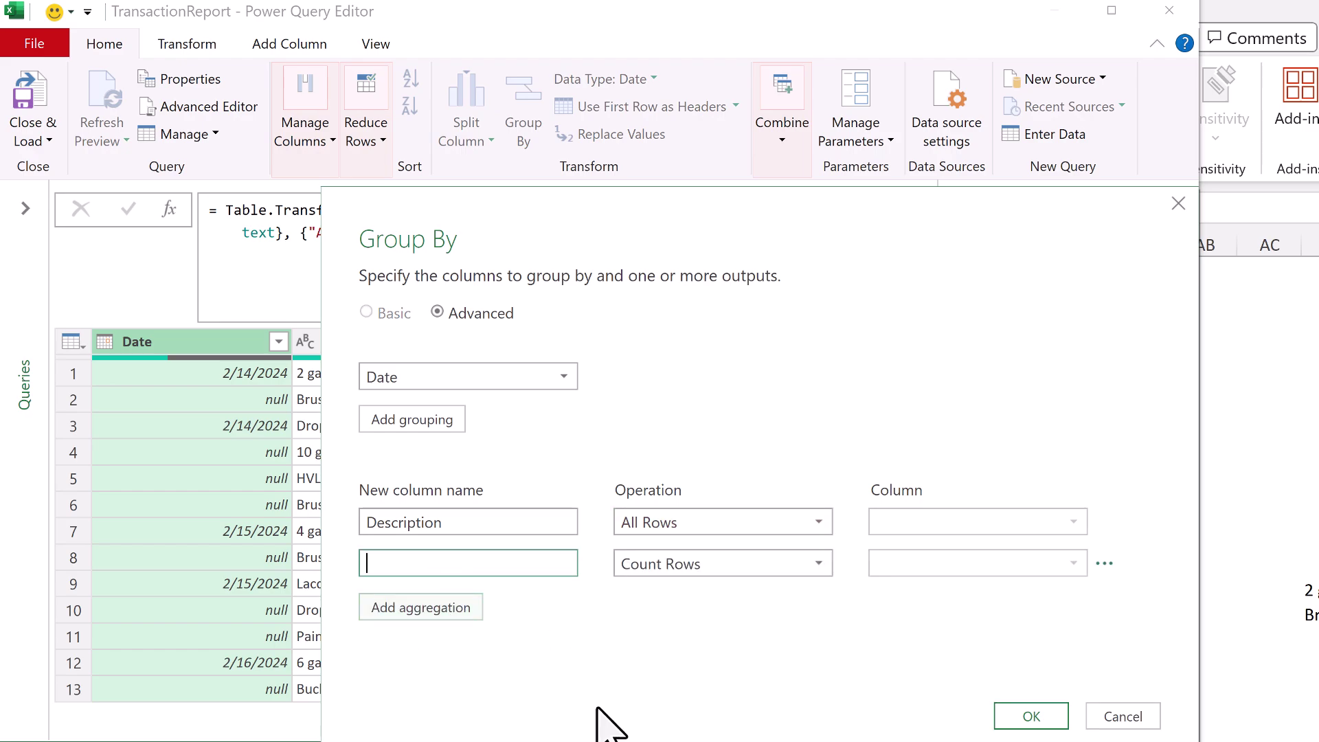
{"action": "type", "text": "Total Sales"}
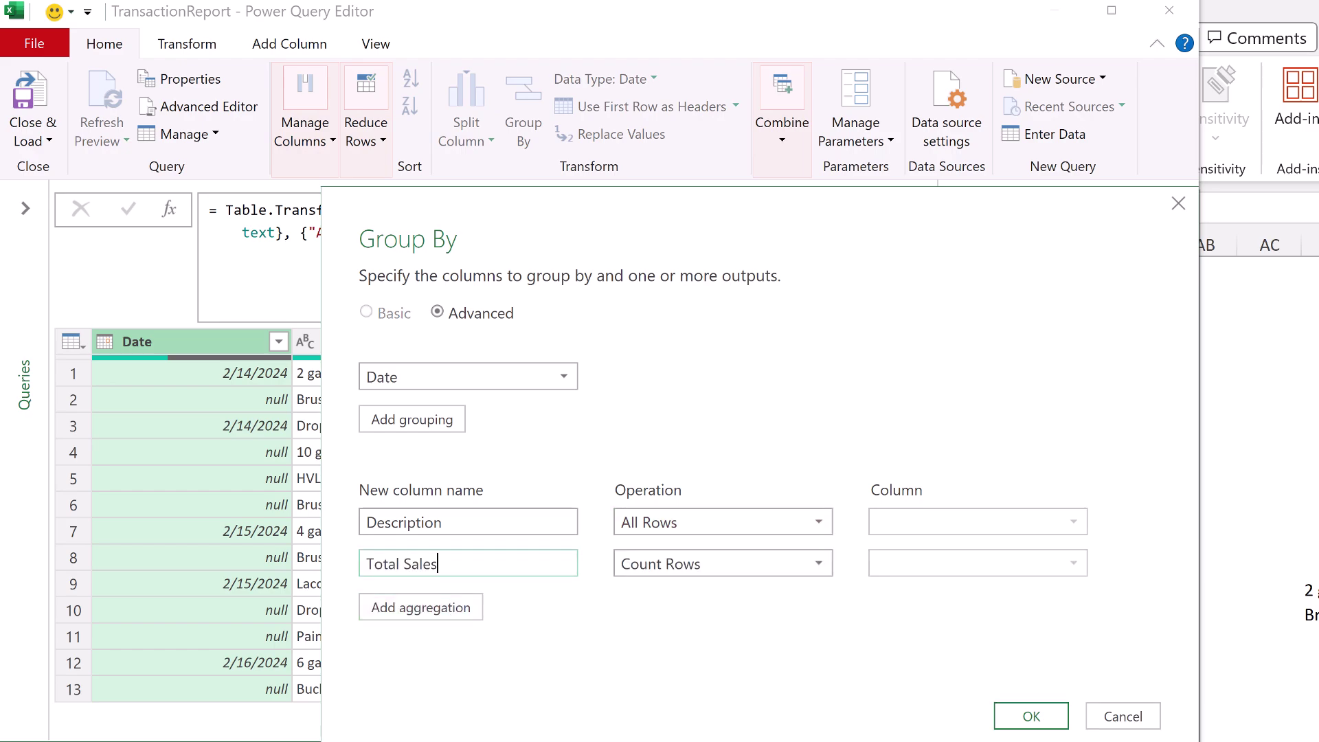
{"action": "left_click", "coordinate": [783, 569]}
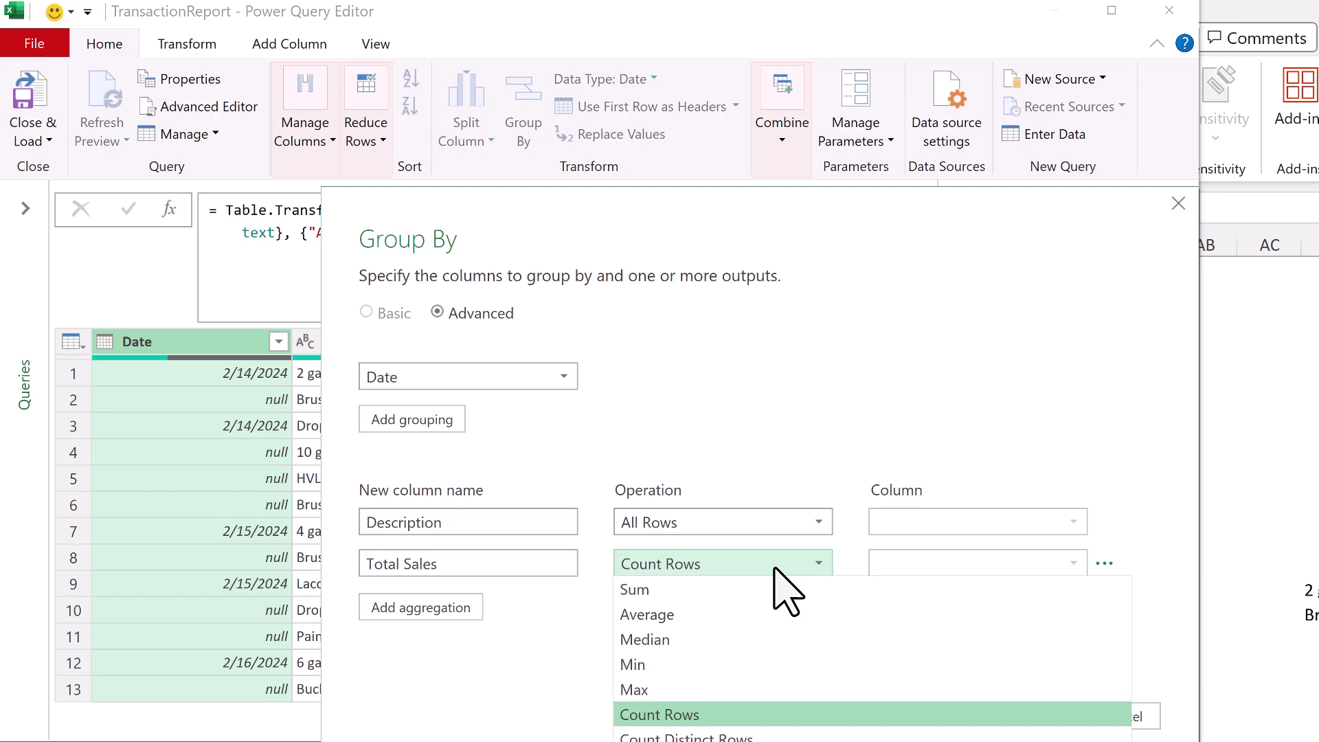
{"action": "left_click", "coordinate": [682, 589]}
{"action": "left_click", "coordinate": [975, 565]}
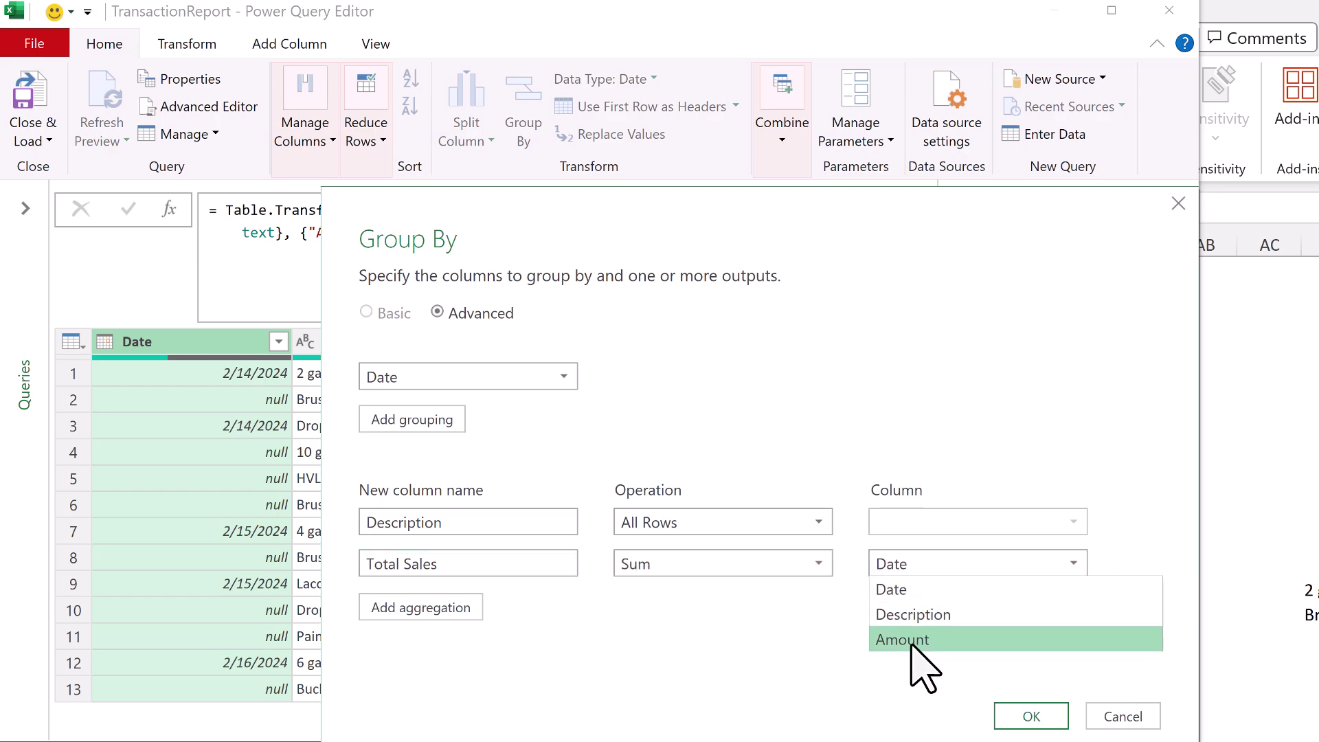
{"action": "left_click", "coordinate": [915, 640]}
{"action": "left_click", "coordinate": [1030, 716]}
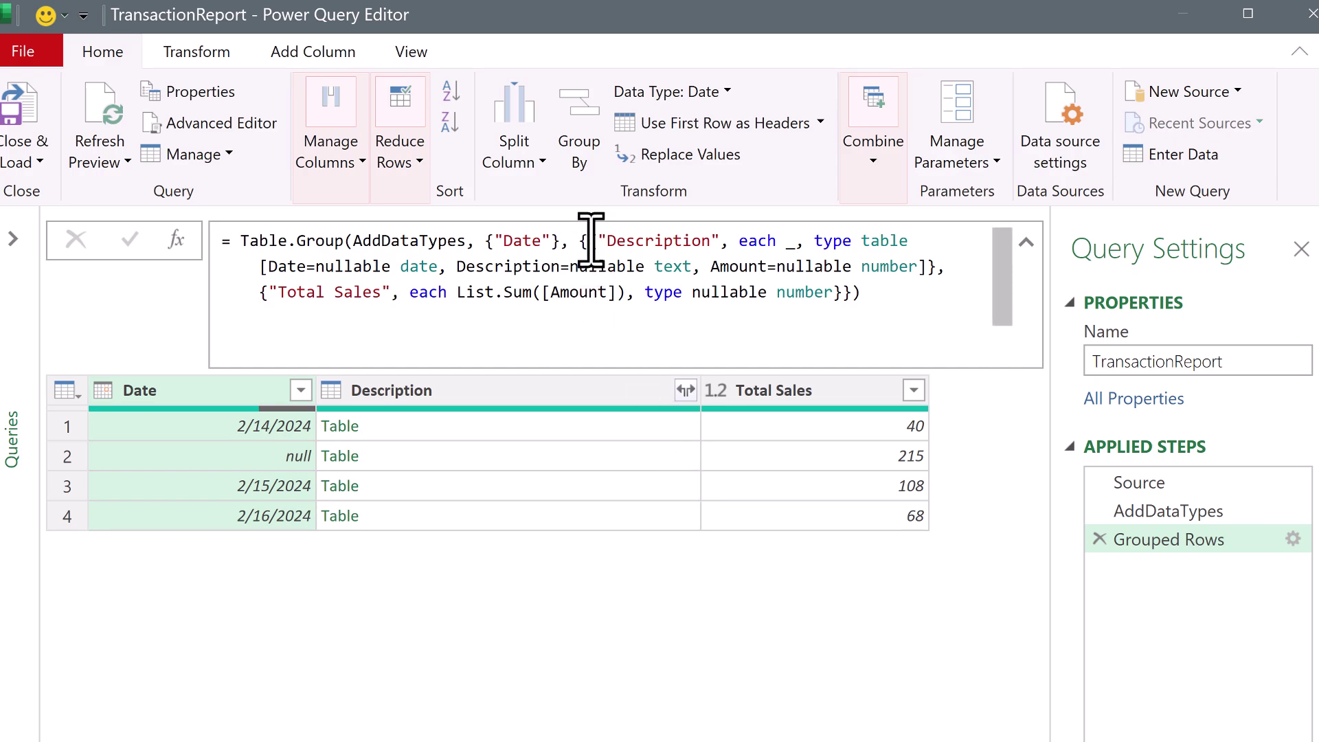
Delete the ', type table [Date=… number]' definition after each _, then preview the 2/14/2024 group's rows.
{"action": "left_click_drag", "start_coordinate": [591, 241], "coordinate": [937, 268]}
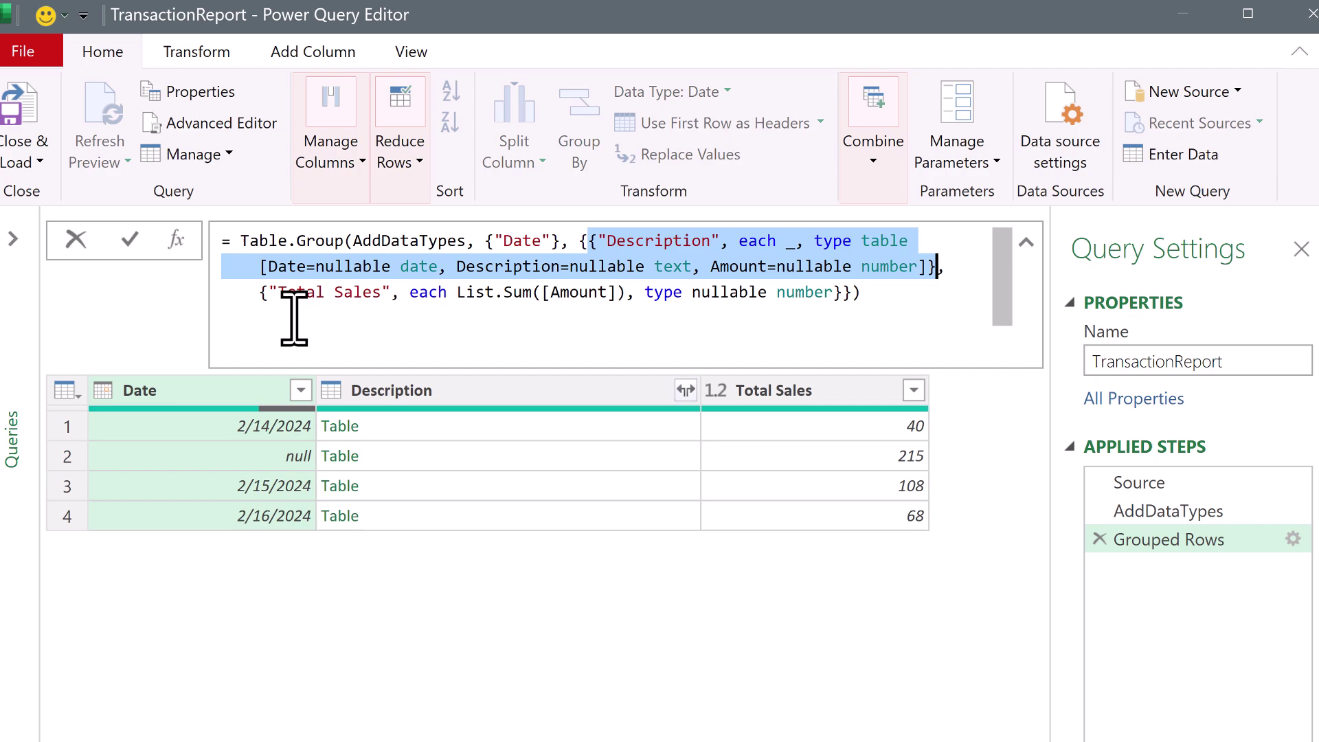
{"action": "left_click", "coordinate": [811, 249]}
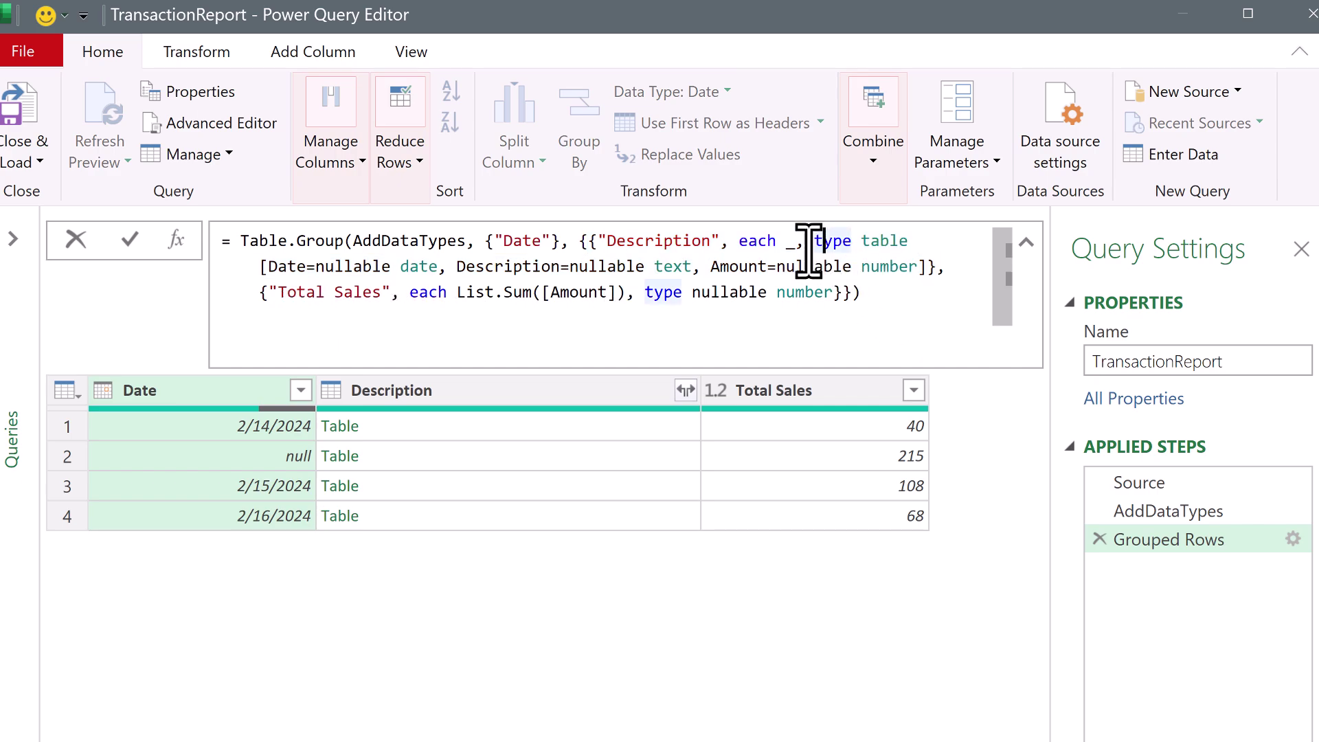
{"action": "left_click_drag", "start_coordinate": [796, 246], "coordinate": [926, 266]}
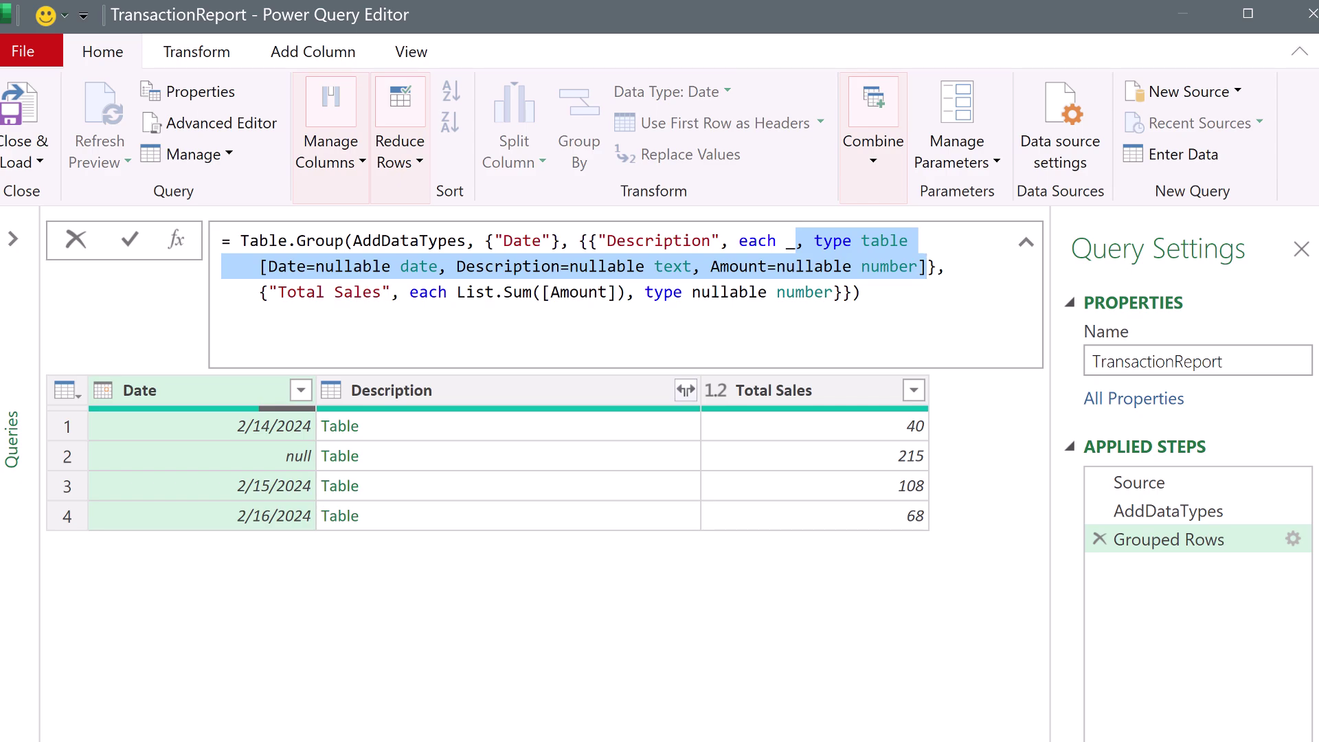
{"action": "key", "text": "BackSpace"}
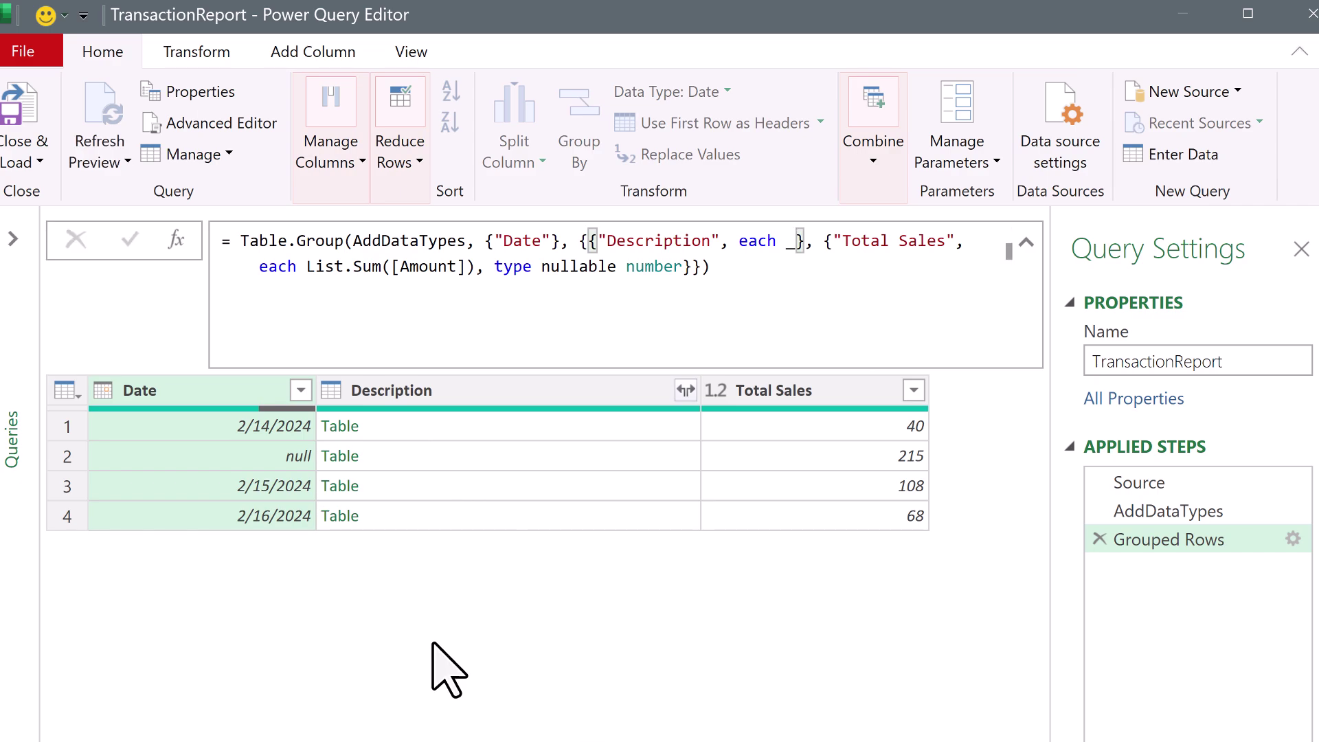
{"action": "left_click", "coordinate": [368, 423]}
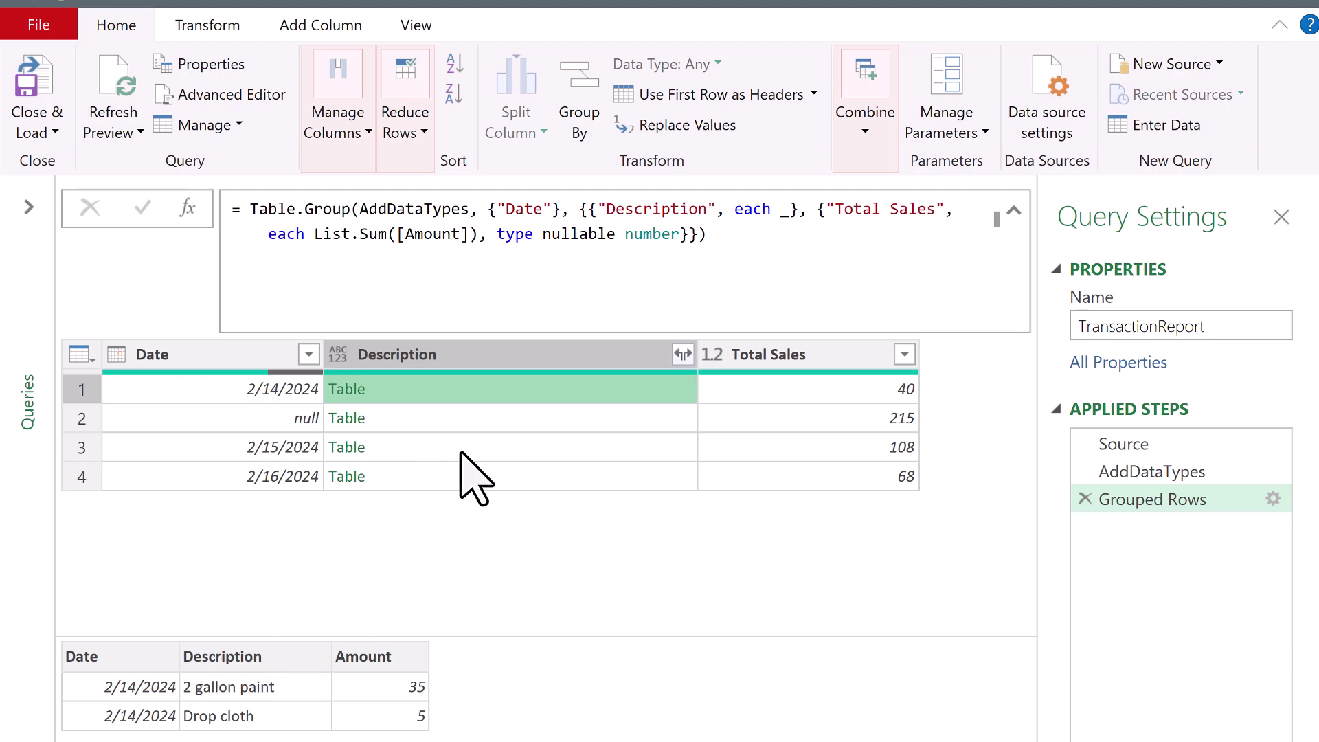
Change the Description aggregation to each _[Description] so each date holds a list of item names.
{"action": "left_click", "coordinate": [790, 217]}
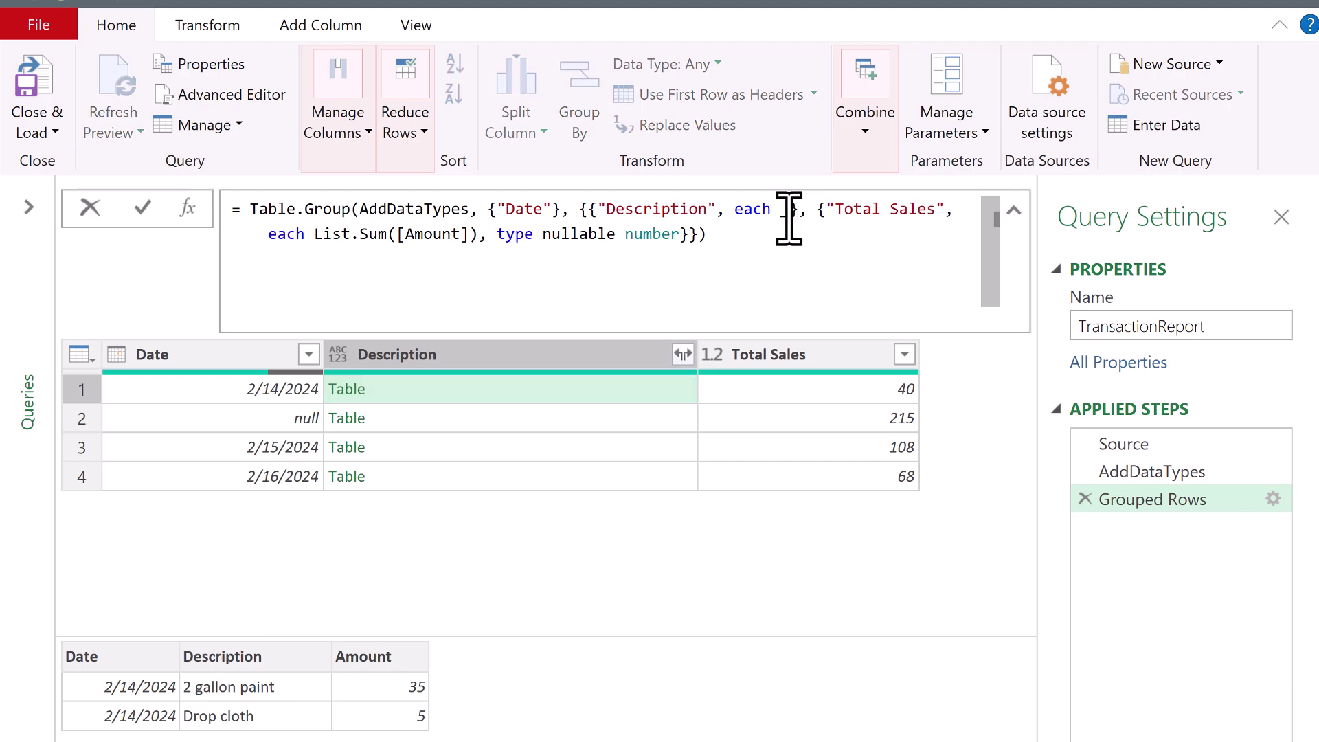
{"action": "type", "text": "["}
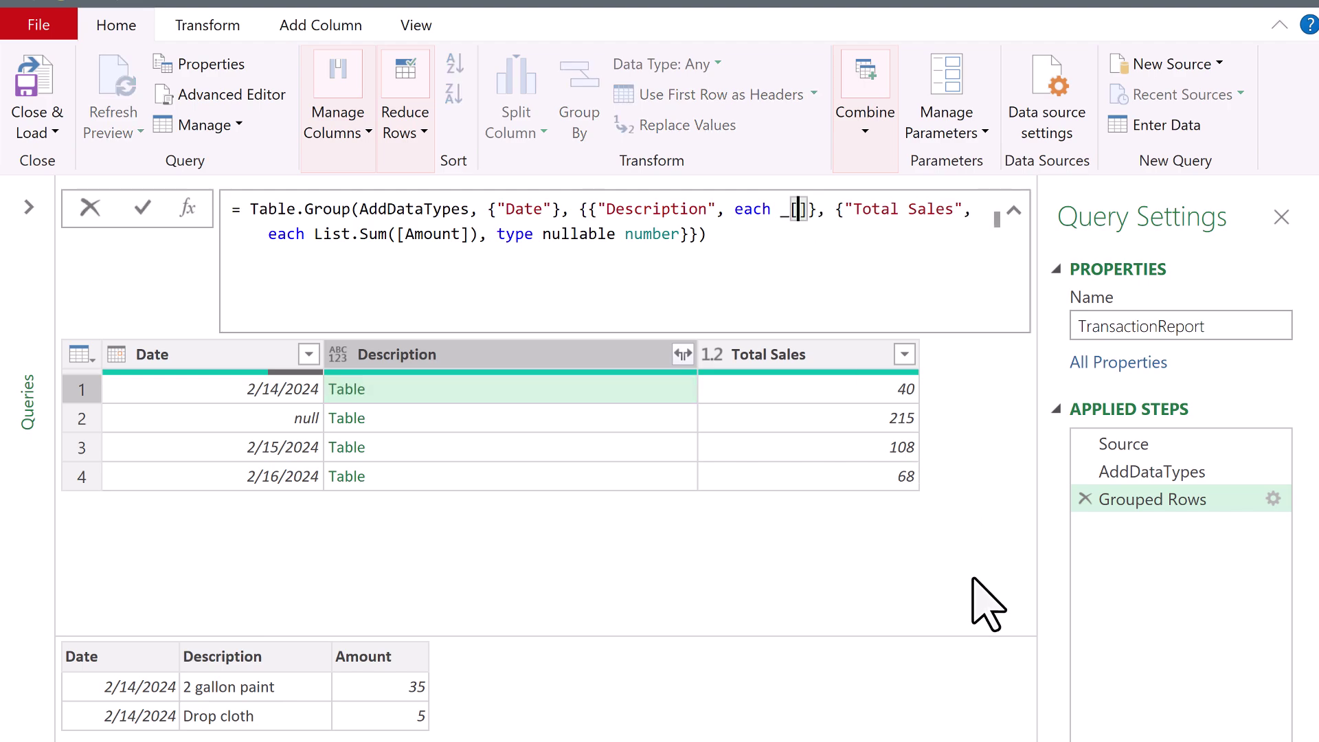
{"action": "type", "text": "Descriptio"}
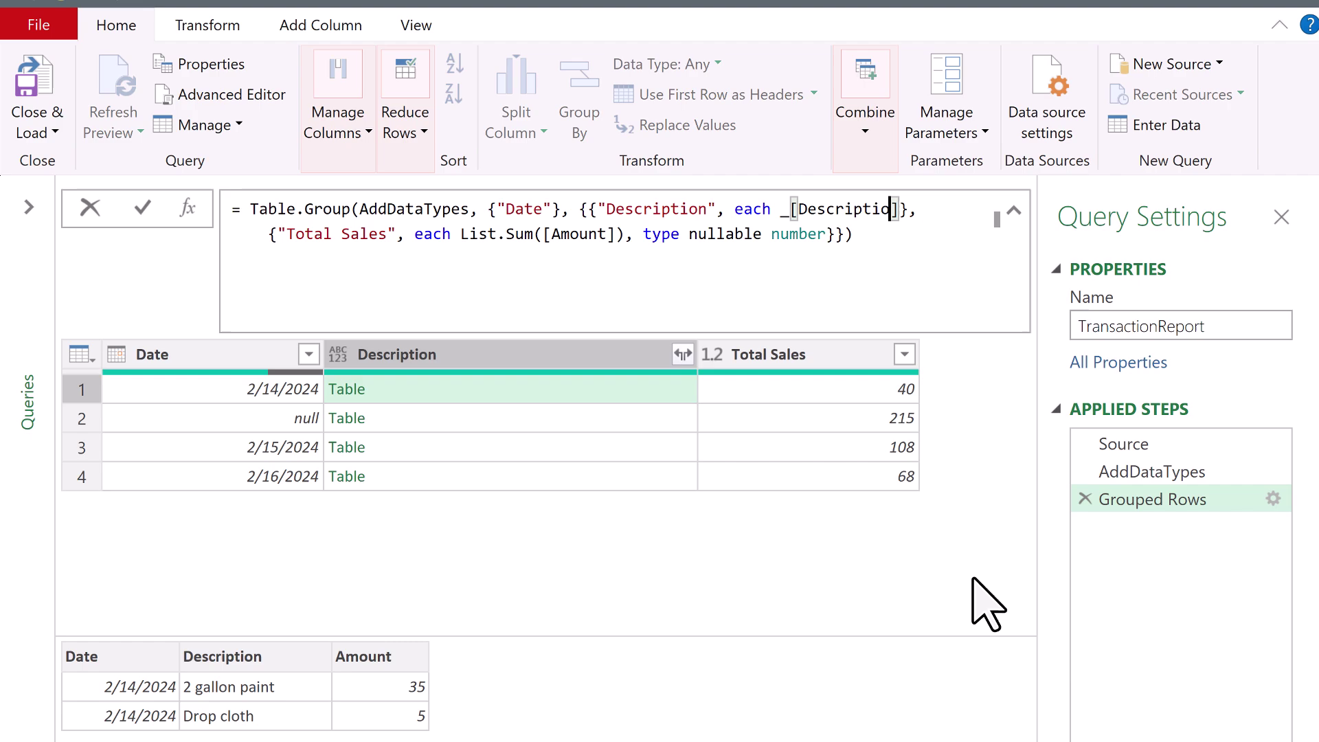
{"action": "type", "text": "n"}
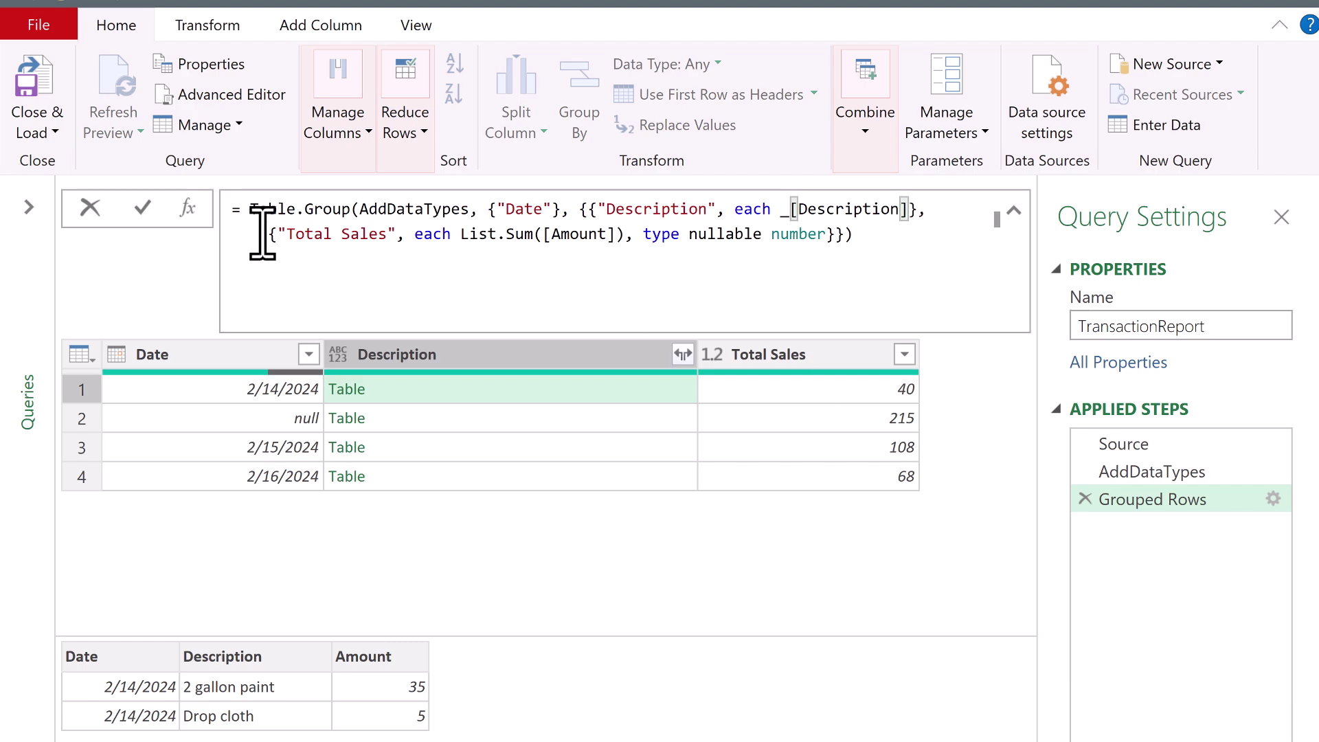
{"action": "left_click", "coordinate": [142, 207]}
Wrap _[Description] in Text.Combine with a ", " delimiter, then check row 1's description and Total Sales.
{"action": "left_click", "coordinate": [403, 393]}
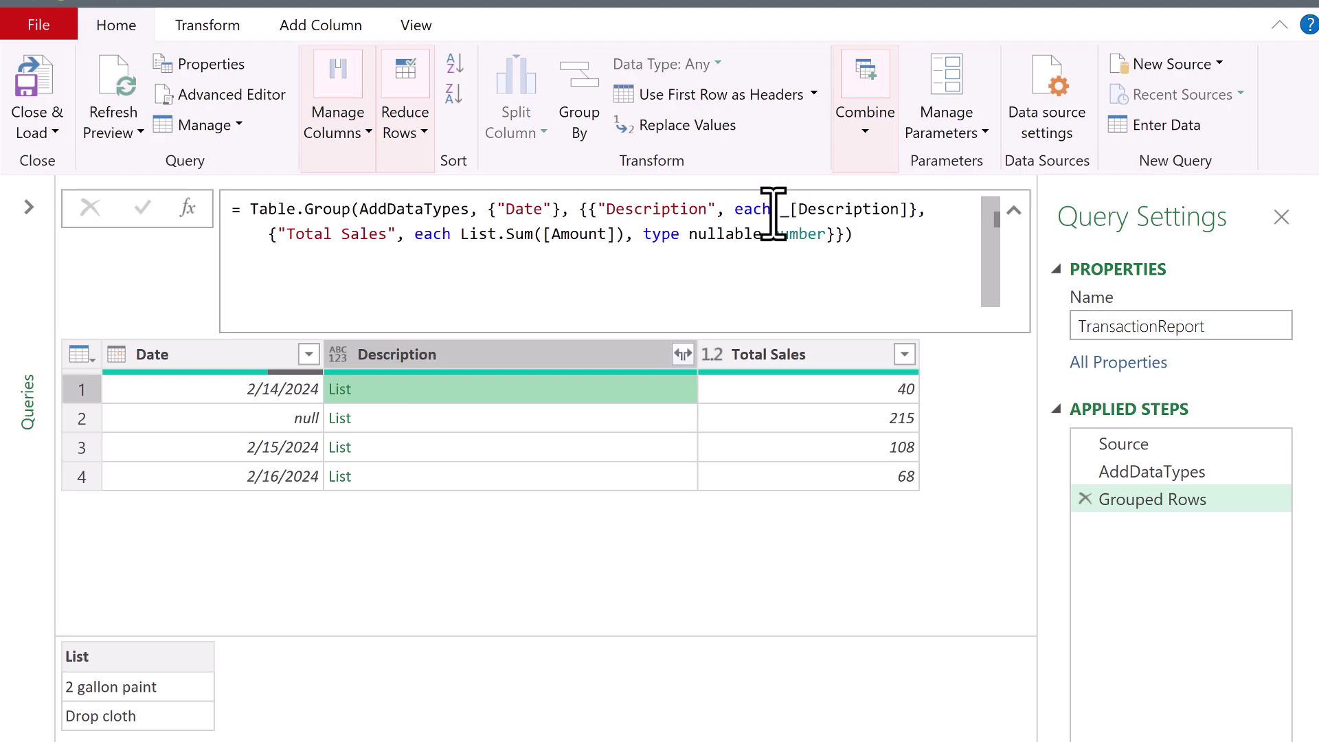
{"action": "left_click_drag", "start_coordinate": [778, 209], "coordinate": [798, 234]}
{"action": "key", "text": "Left"}
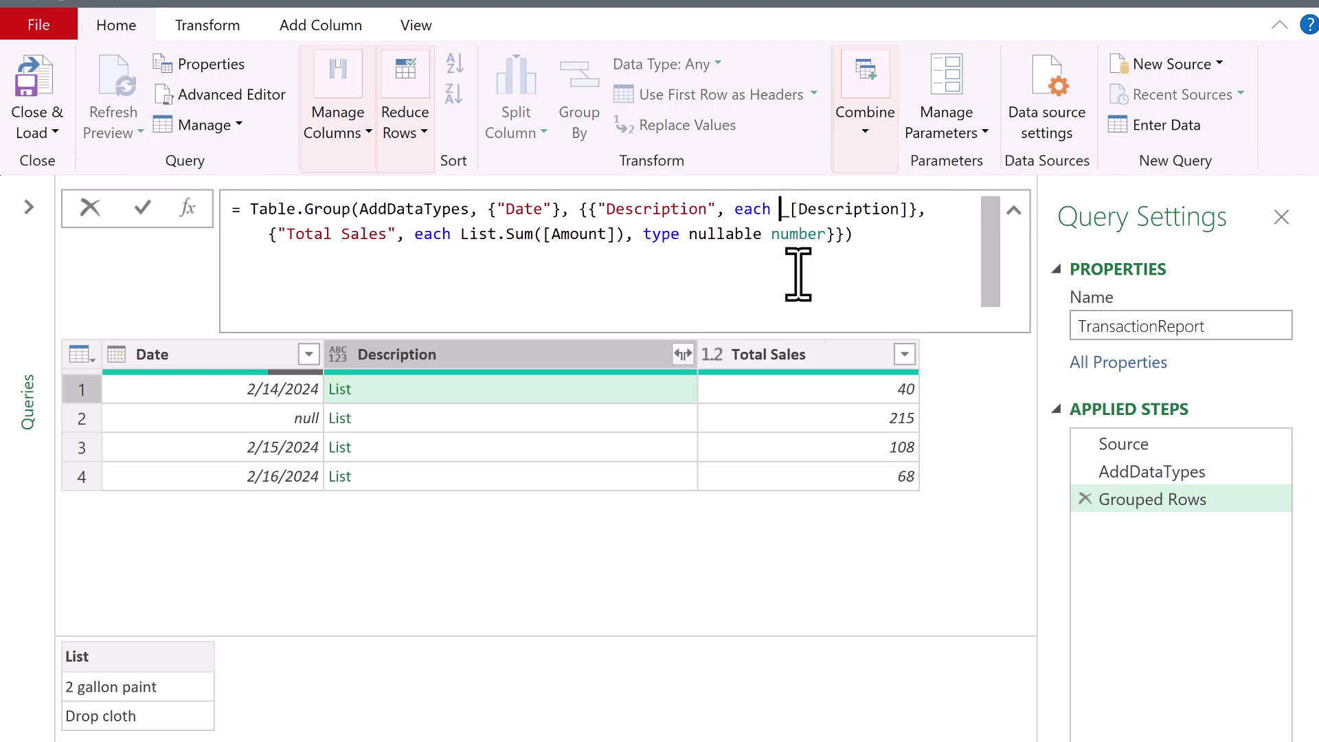
{"action": "type", "text": "Tex"}
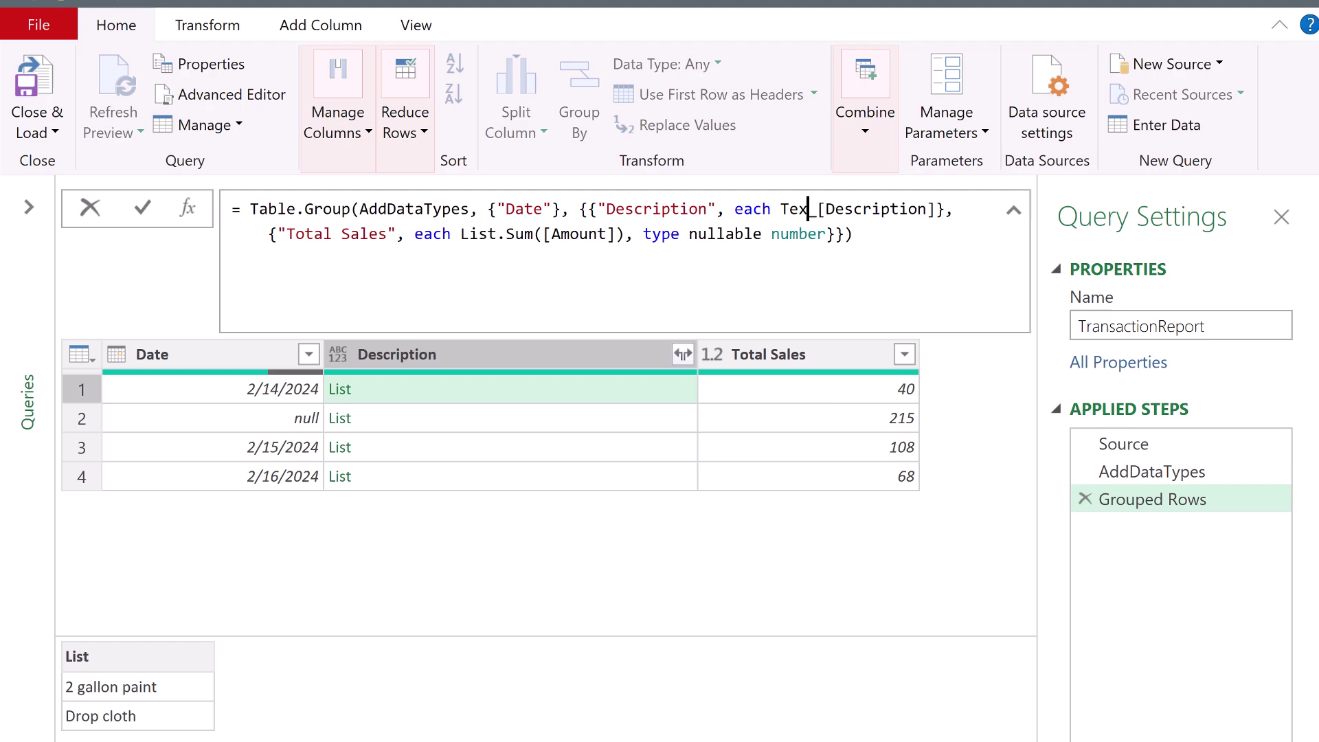
{"action": "type", "text": "t.Combine("}
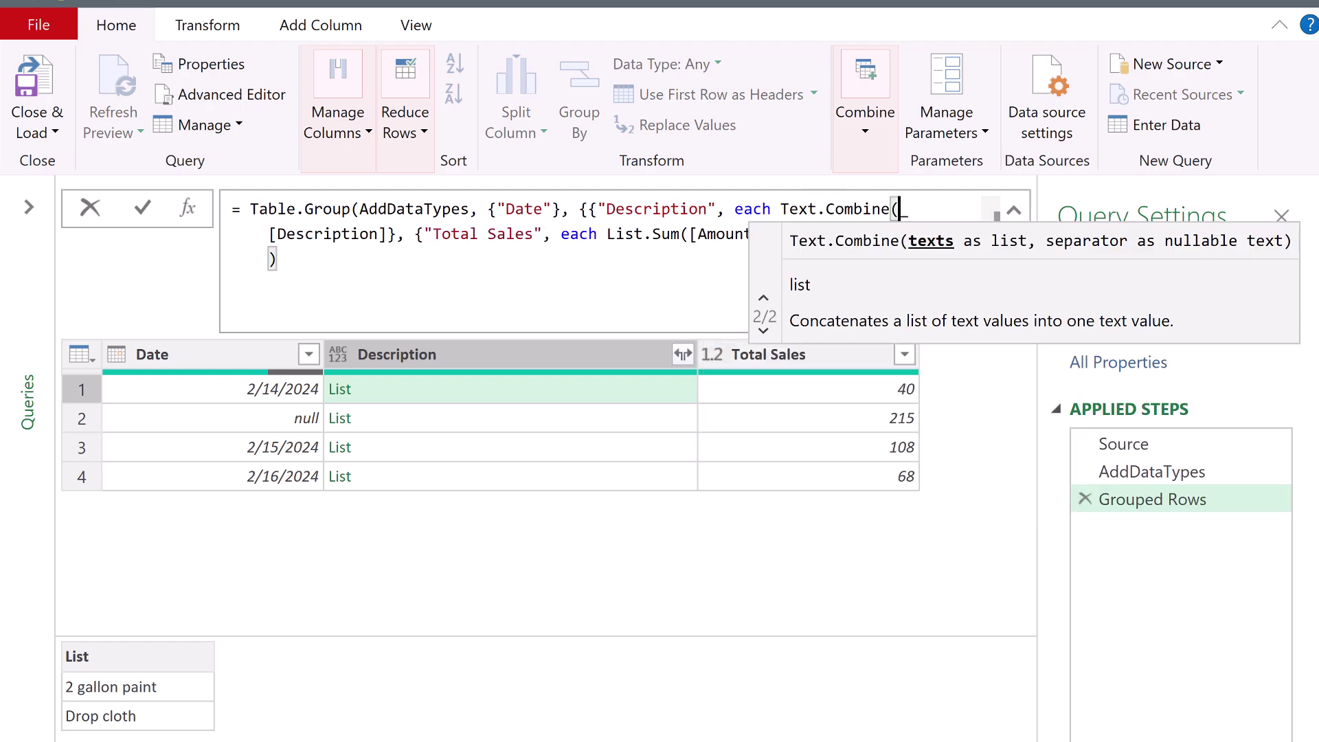
{"action": "left_click", "coordinate": [389, 235]}
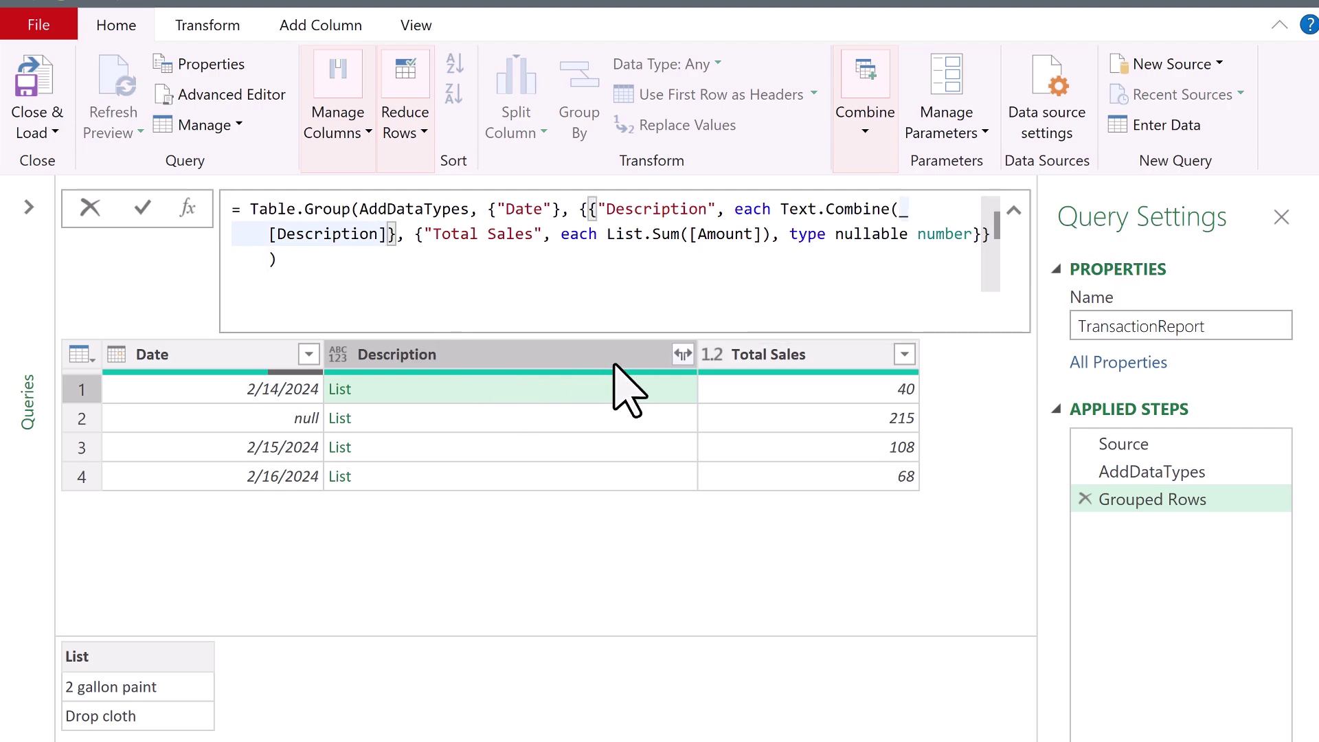
{"action": "type", "text": ","}
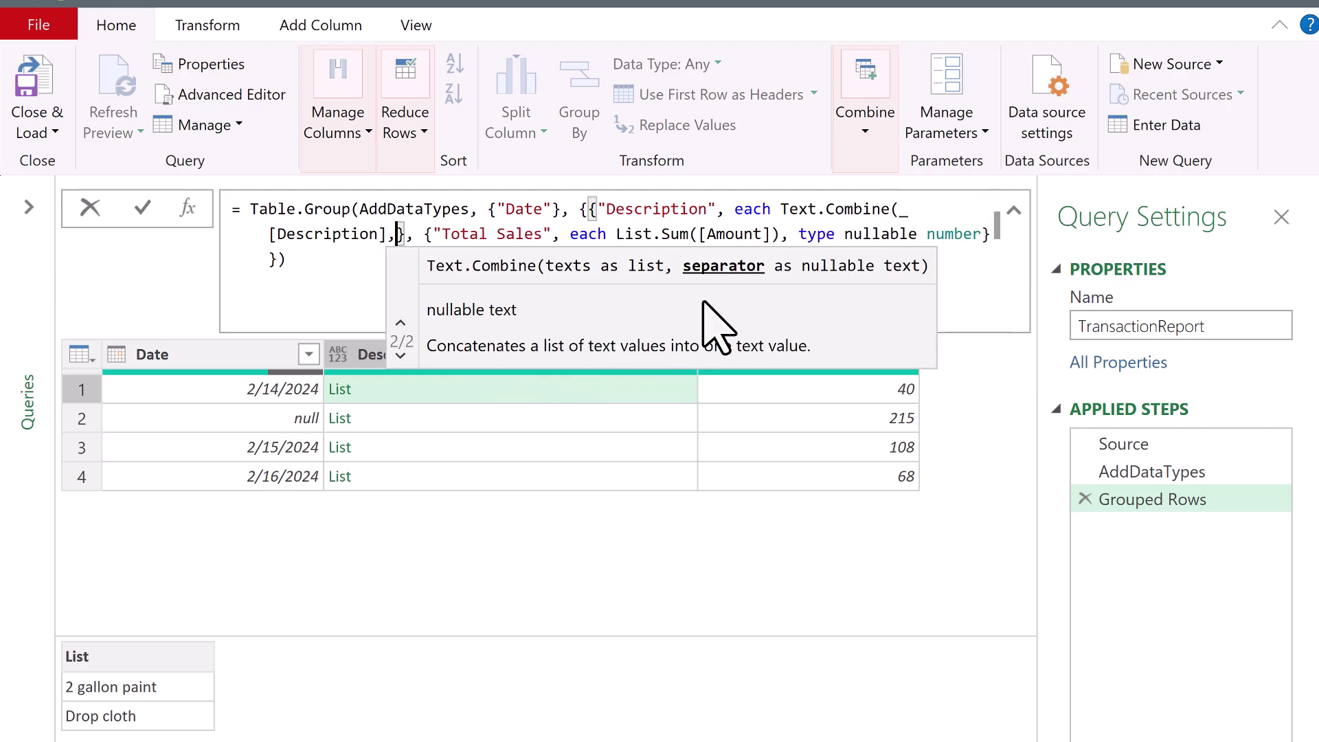
{"action": "type", "text": "\""}
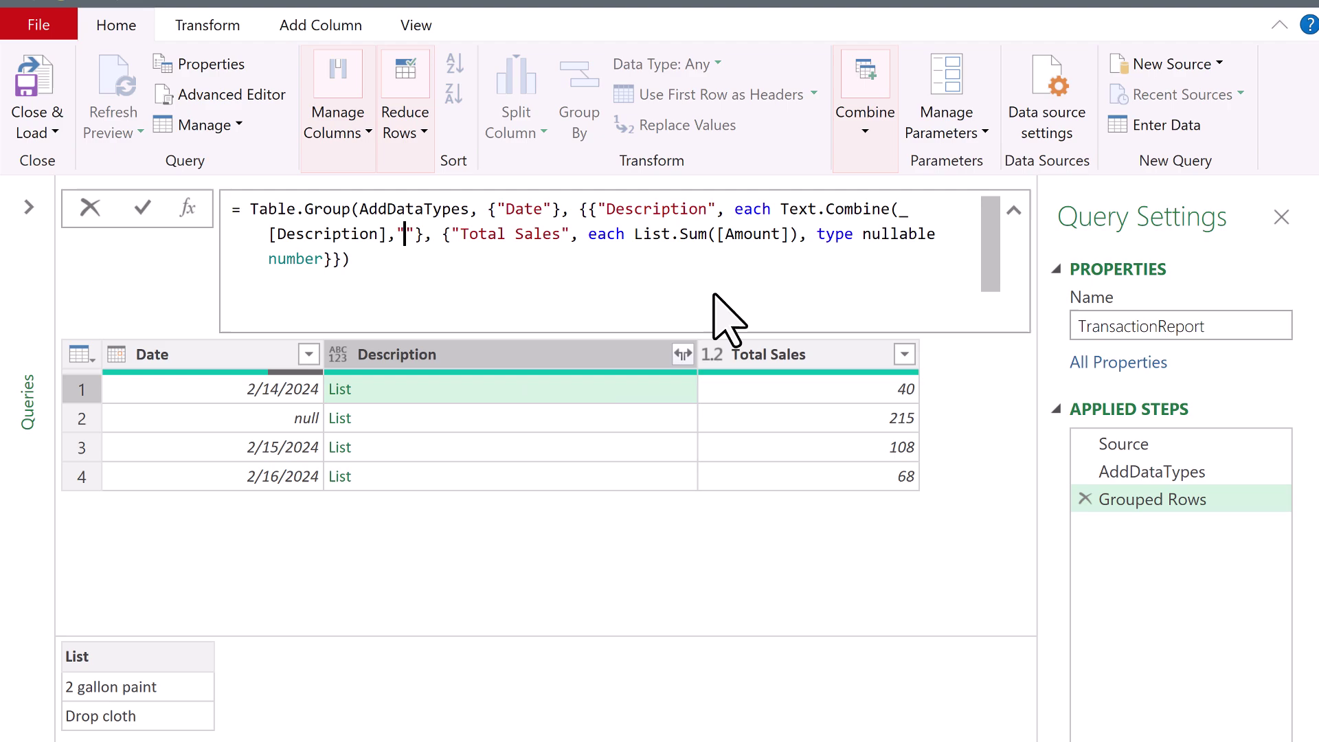
{"action": "type", "text": ", \""}
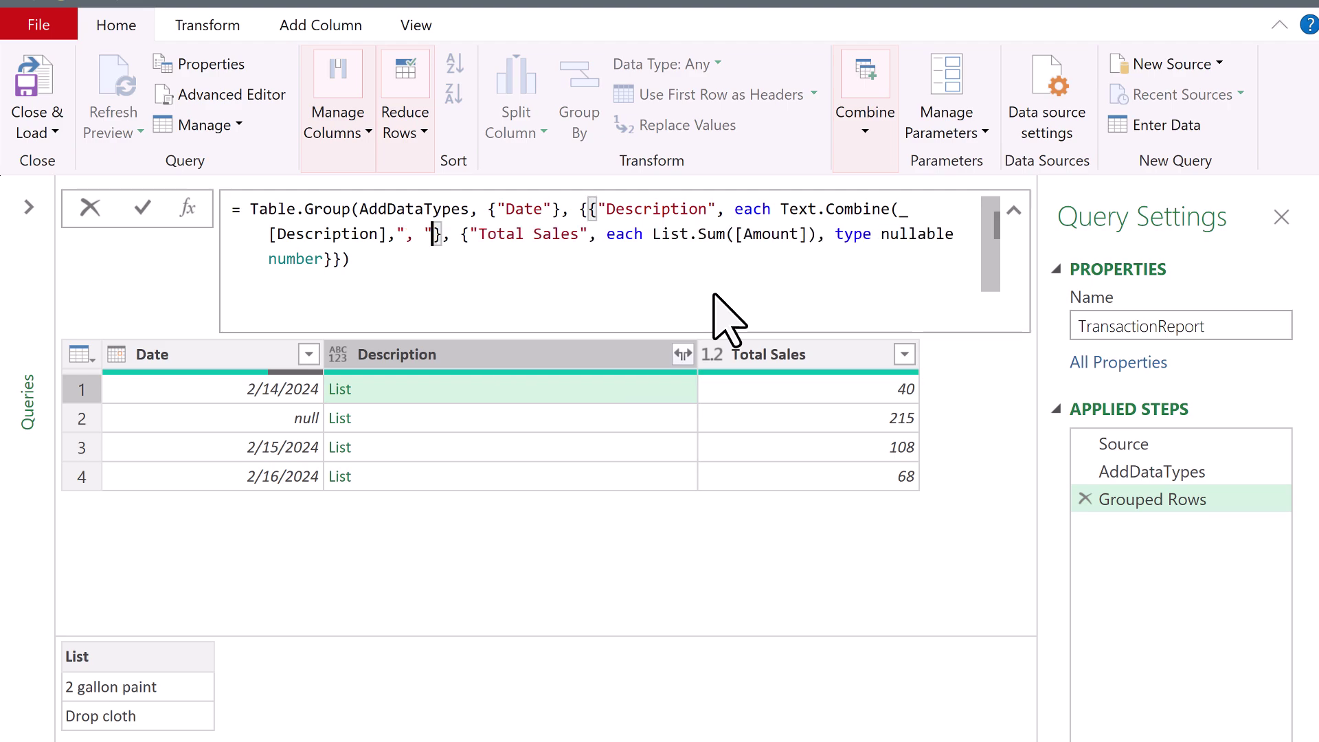
{"action": "type", "text": ")"}
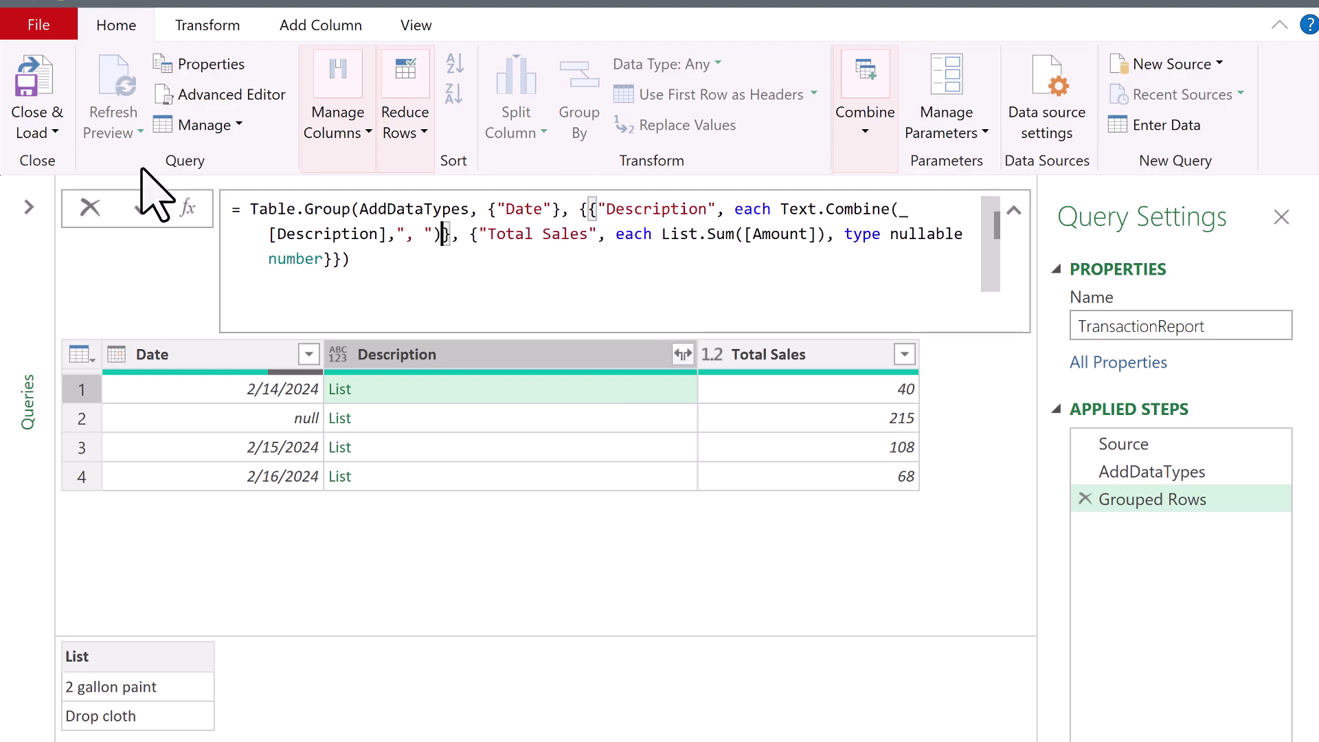
{"action": "left_click", "coordinate": [150, 200]}
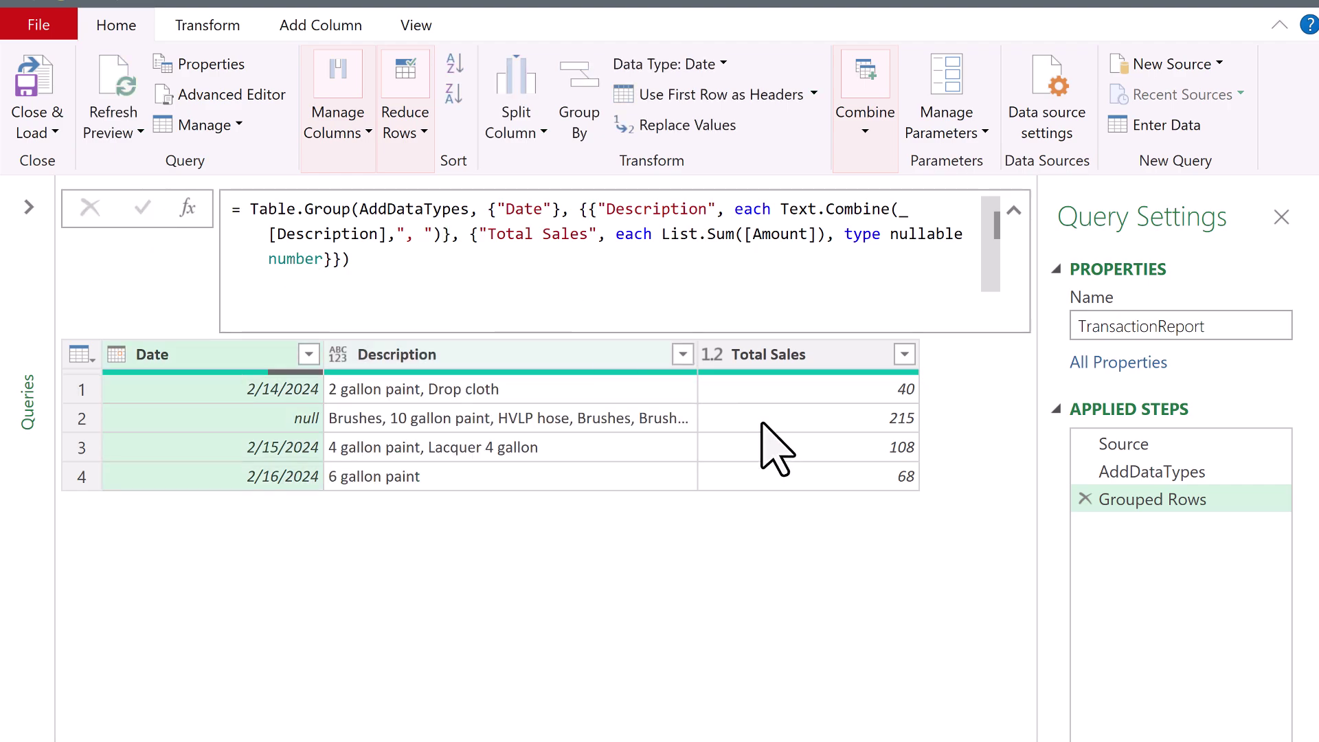
{"action": "left_click", "coordinate": [638, 397]}
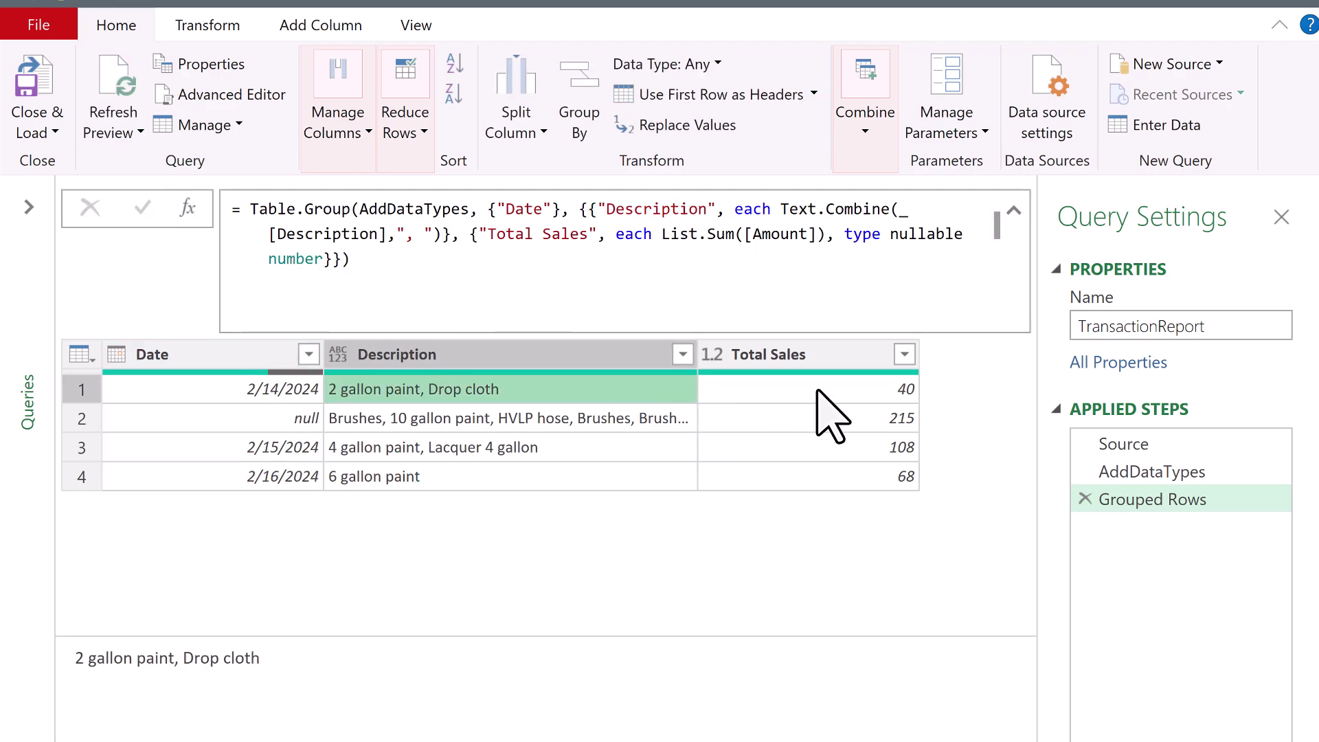
{"action": "left_click", "coordinate": [817, 389]}
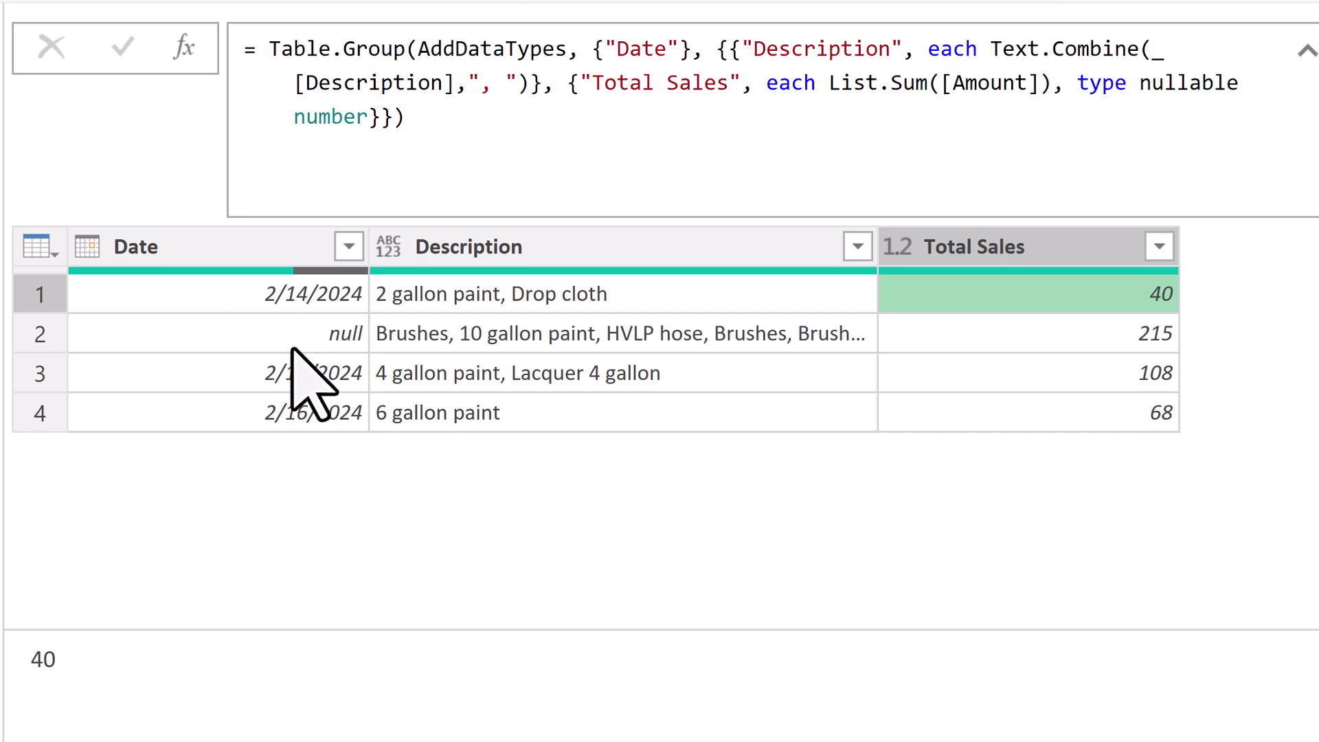
Add 0 as Table.Group's fourth groupKind argument, producing 10 local groups.
{"action": "left_click", "coordinate": [393, 131]}
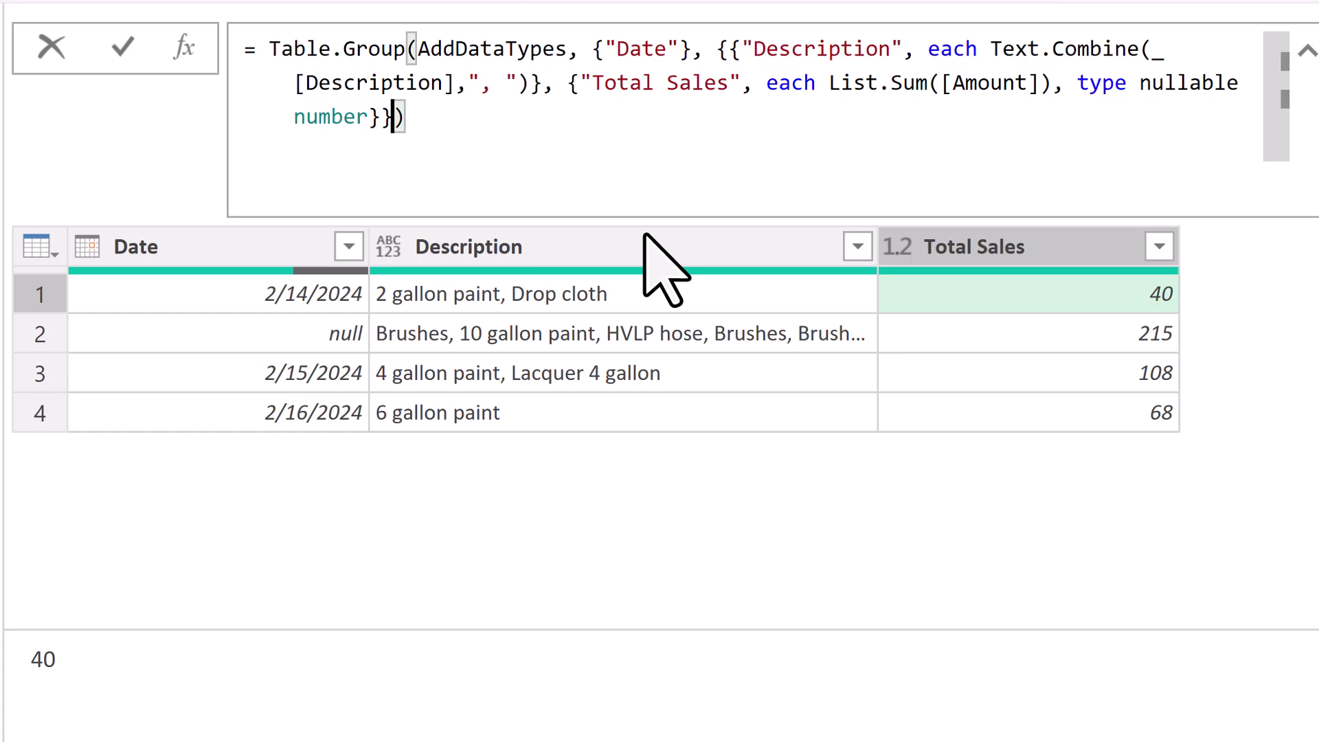
{"action": "type", "text": ","}
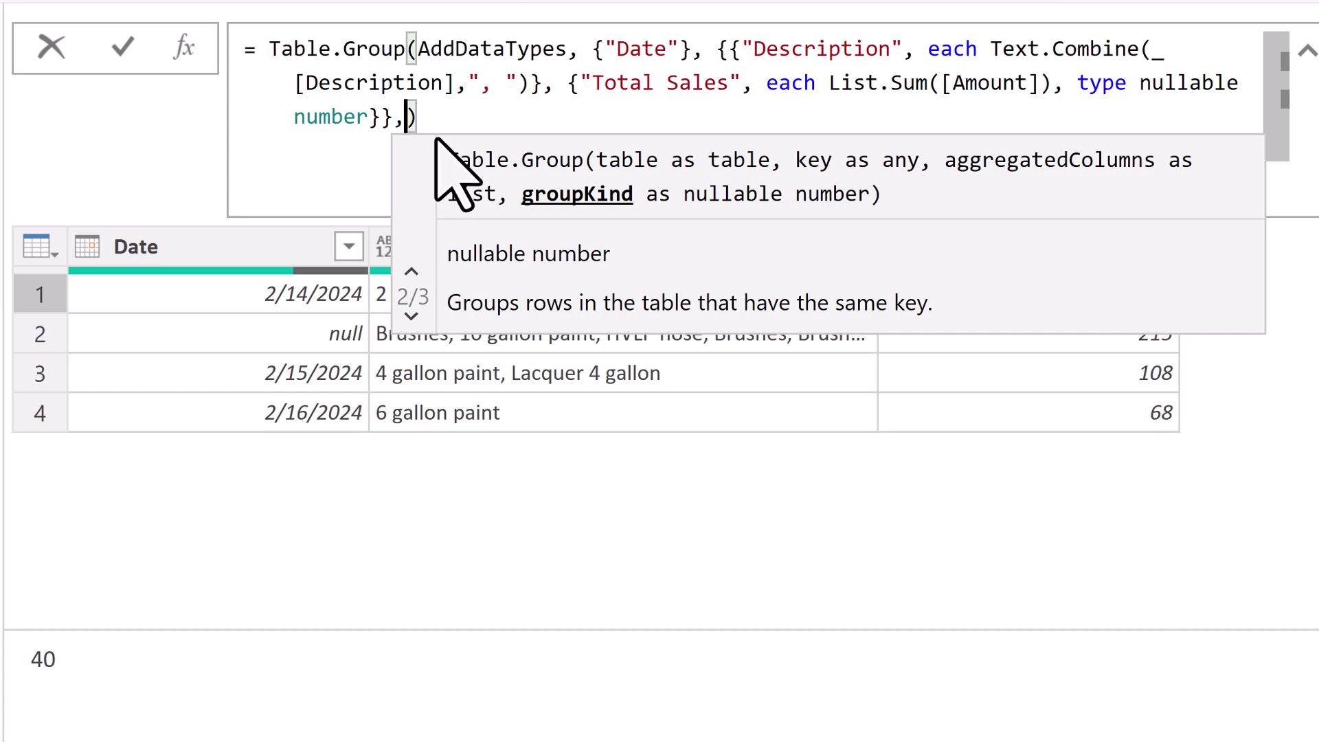
{"action": "type", "text": "0"}
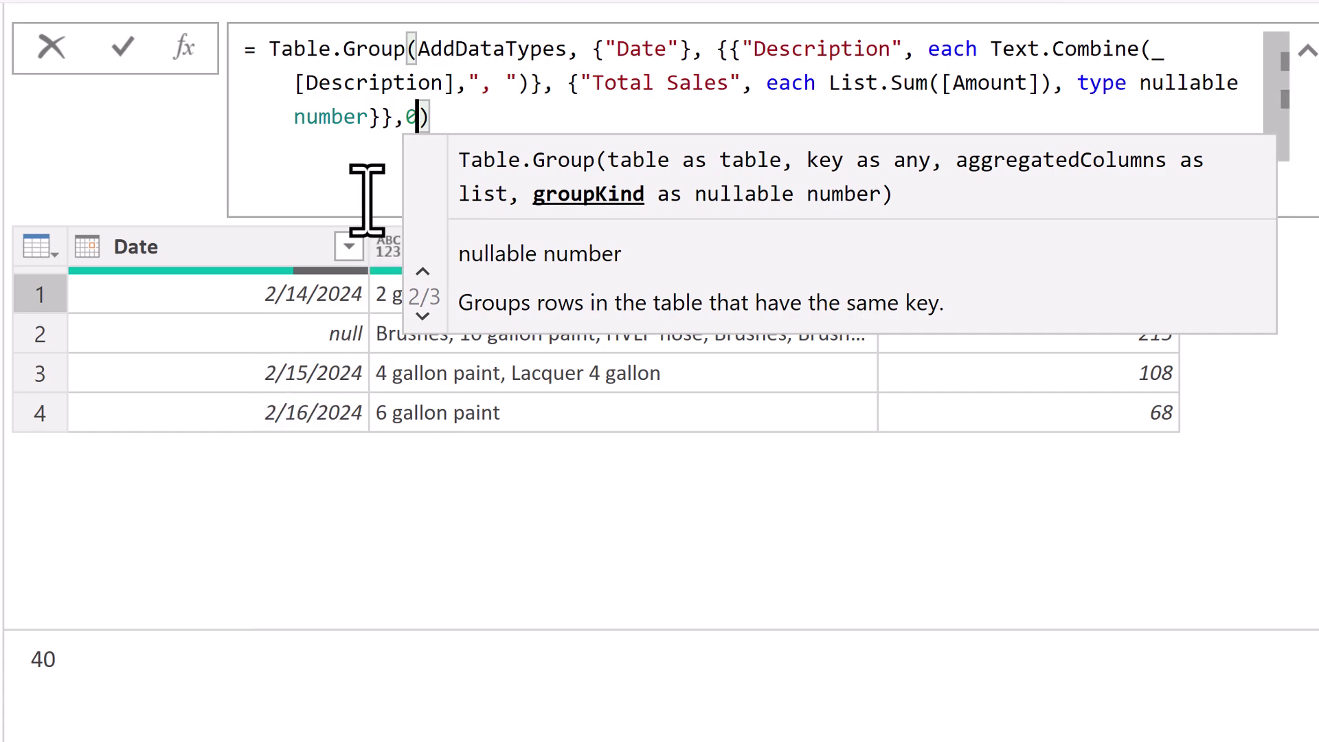
{"action": "left_click", "coordinate": [125, 46]}
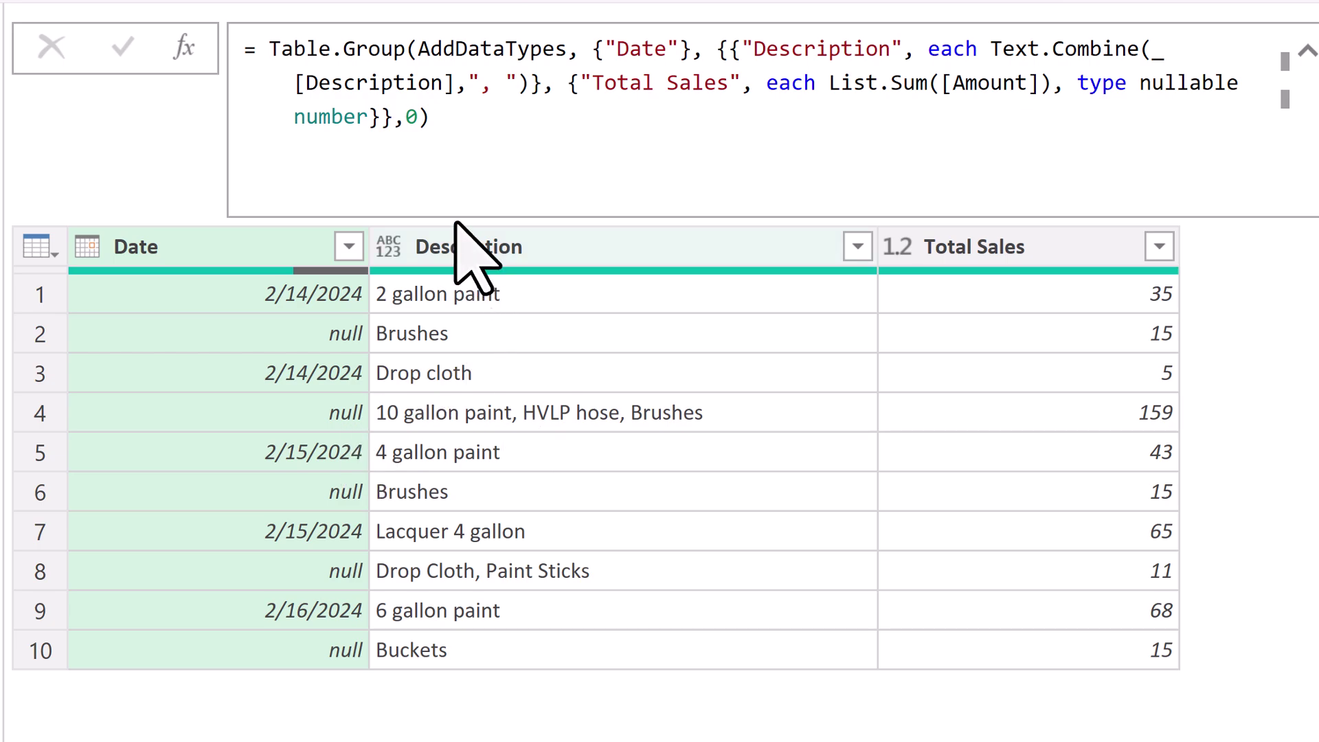
Place the cursor after the 0 in the Table.Group formula to start a comparer argument.
{"action": "left_click", "coordinate": [422, 117]}
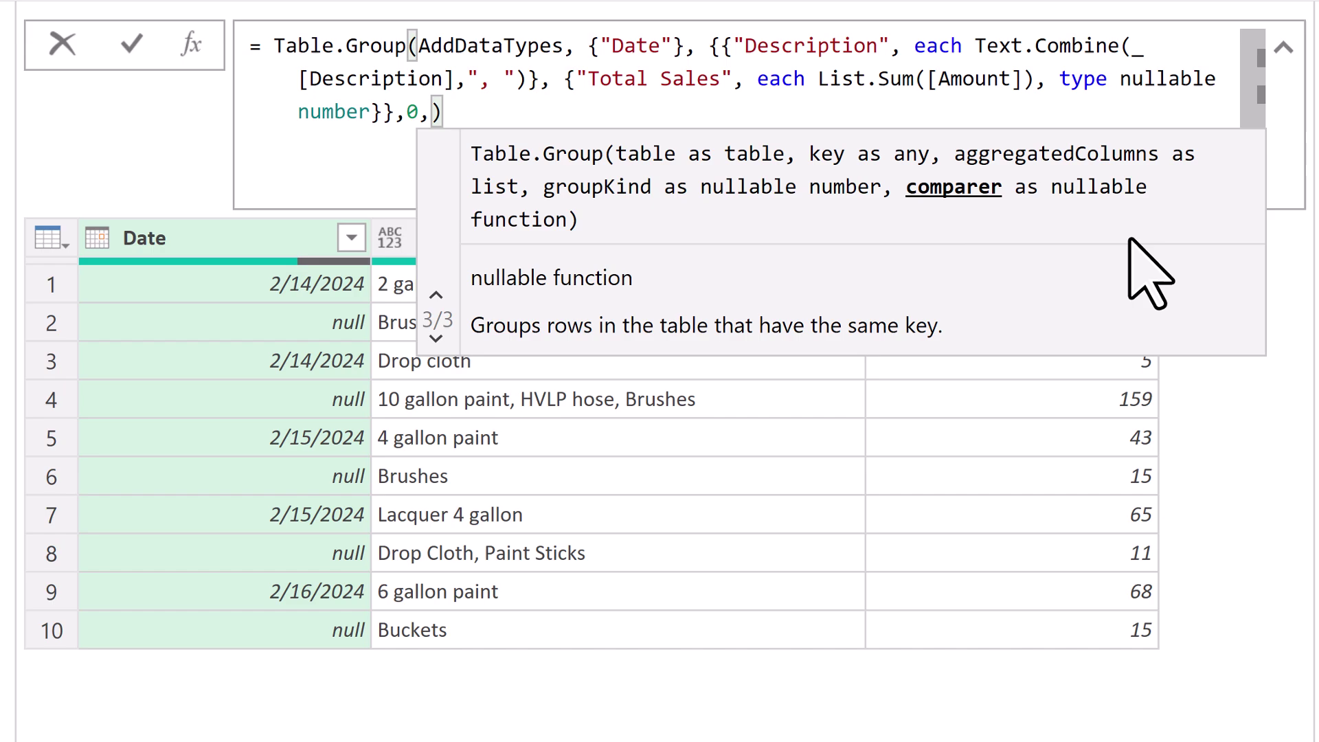
Type the comparer (Initial,Array) with the test Array[Date] <> null.
{"action": "type", "text": "("}
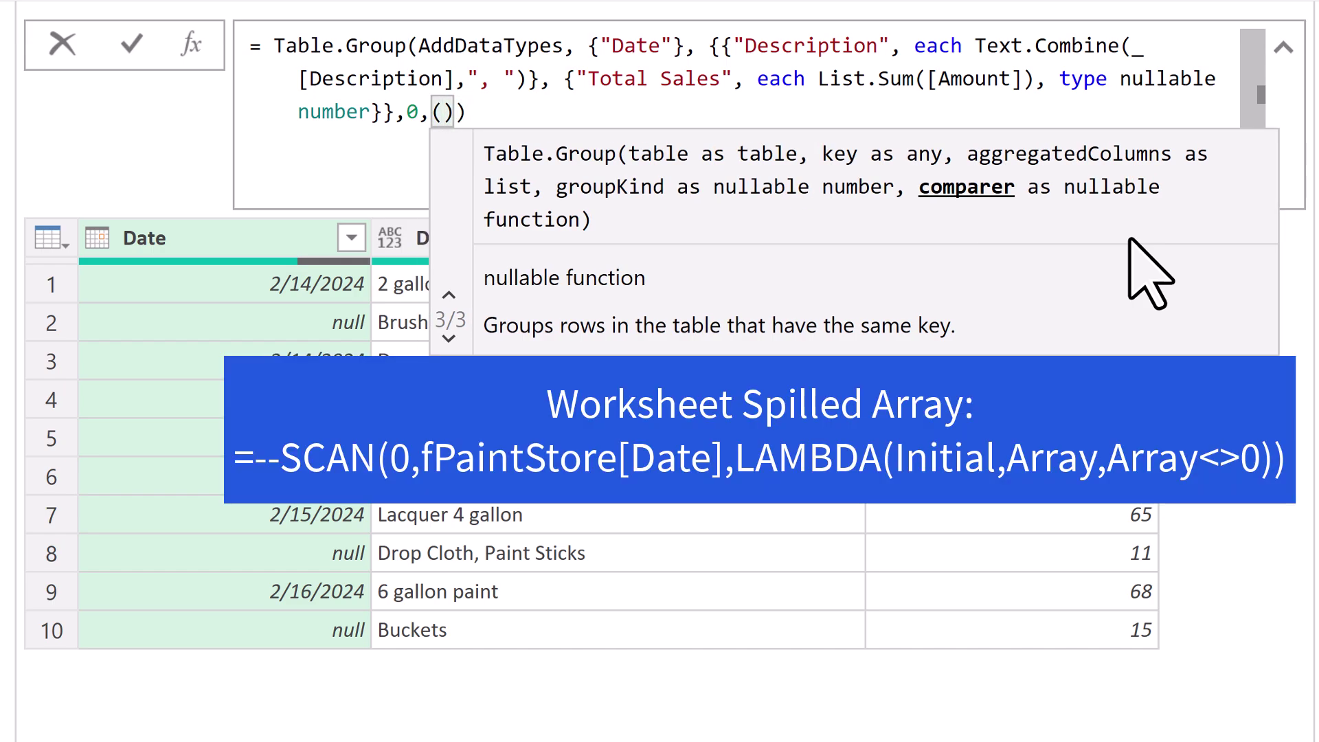
{"action": "type", "text": "Initia"}
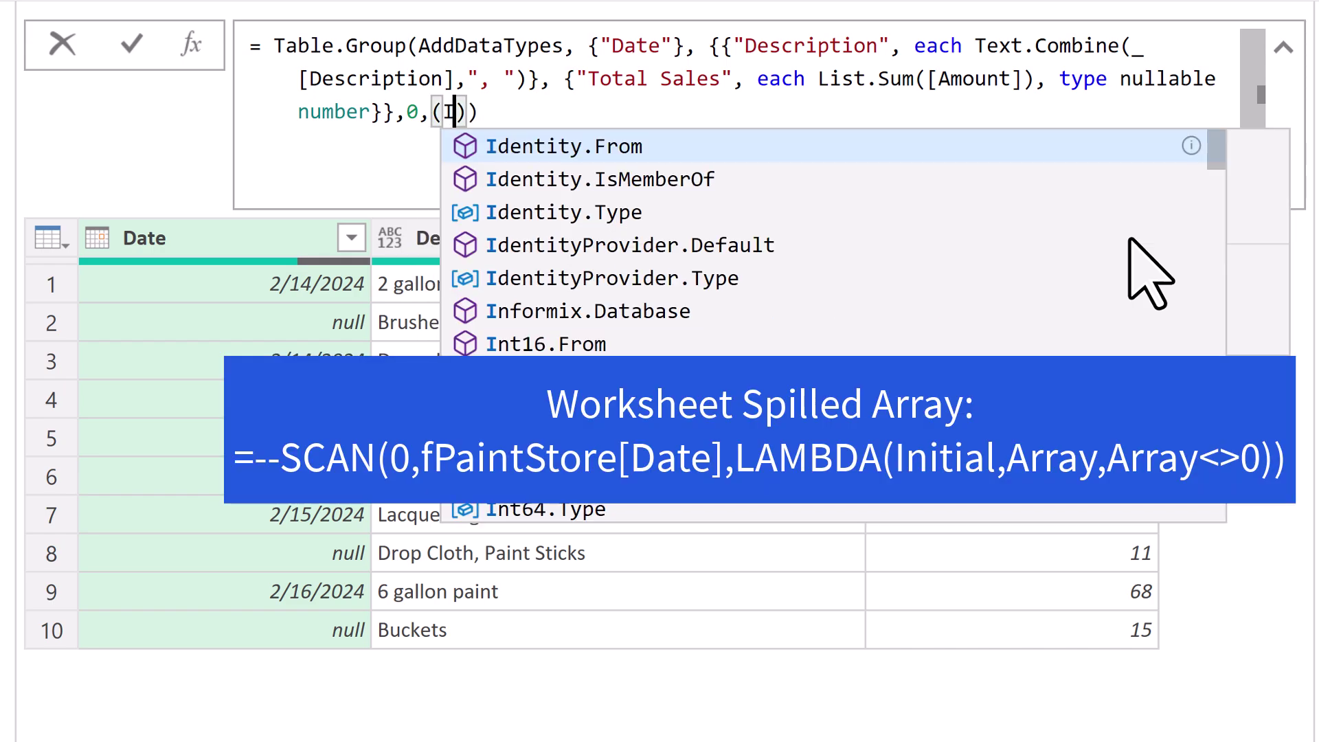
{"action": "type", "text": "l,Arra"}
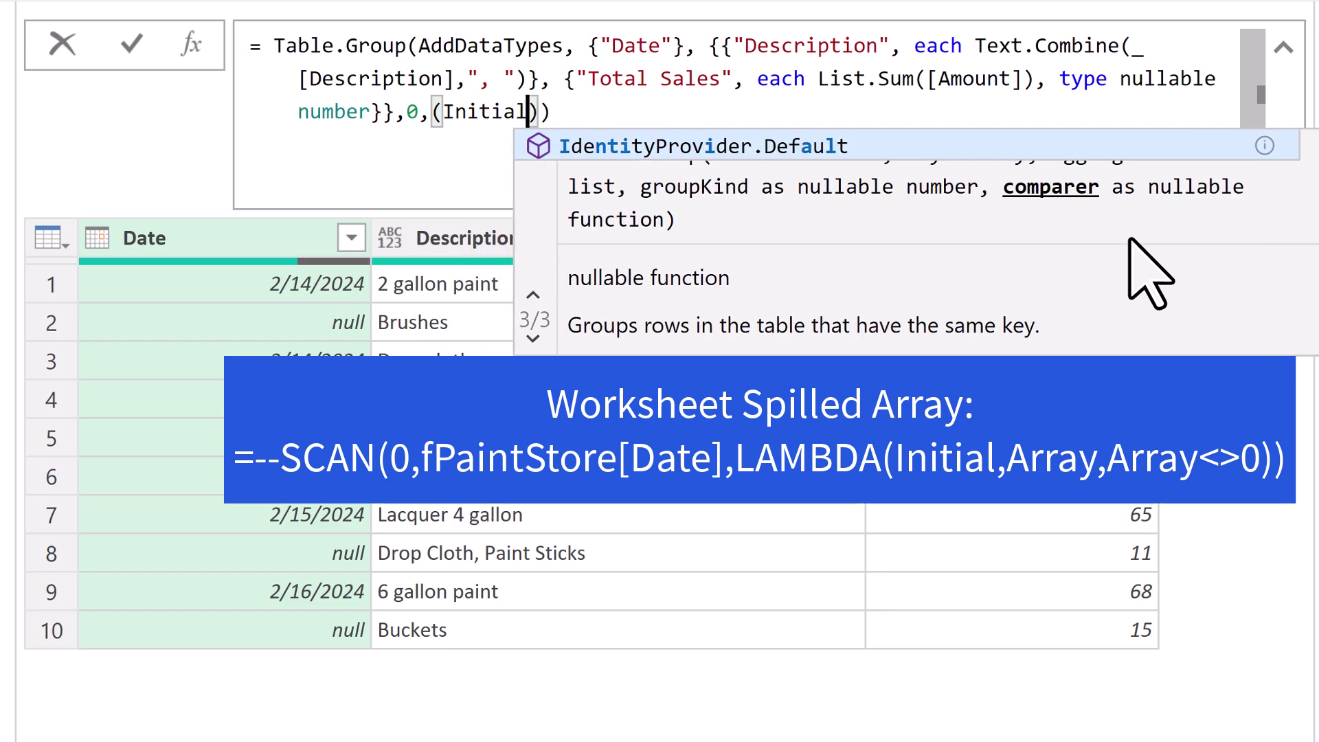
{"action": "type", "text": "y"}
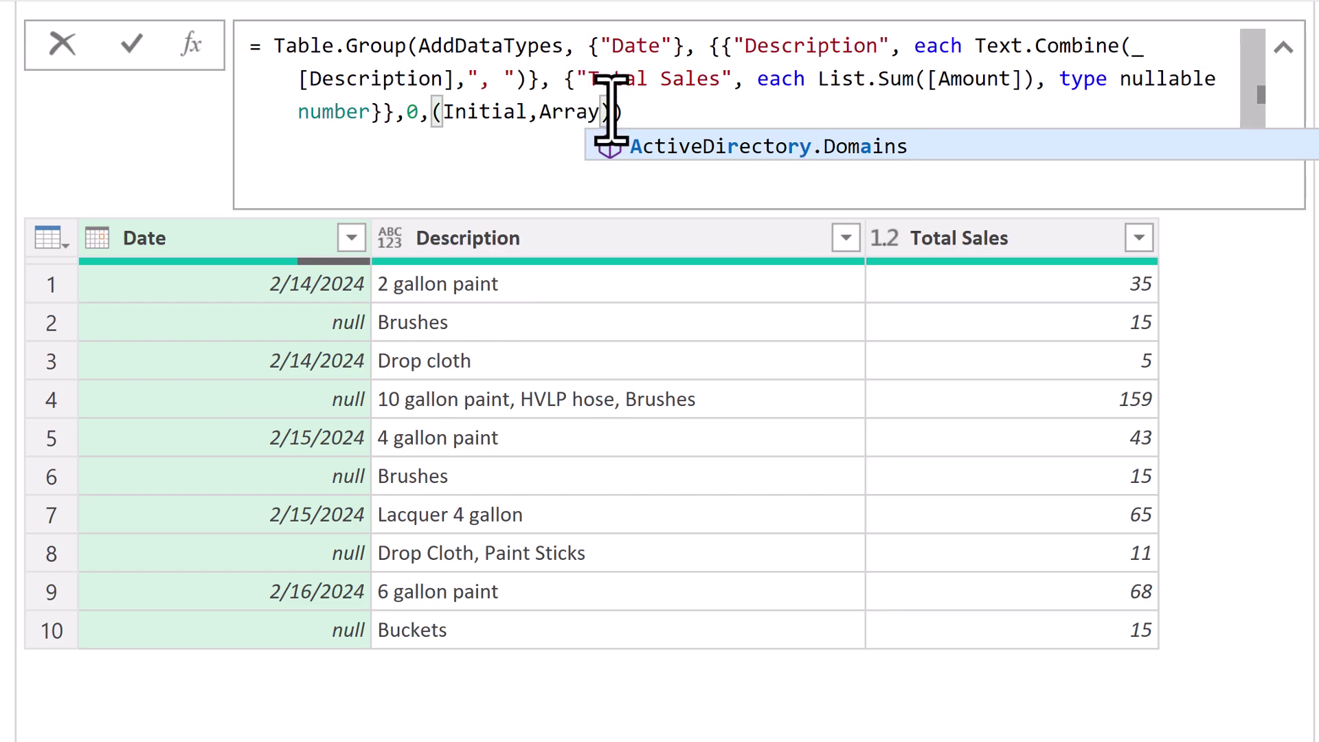
{"action": "type", "text": ")"}
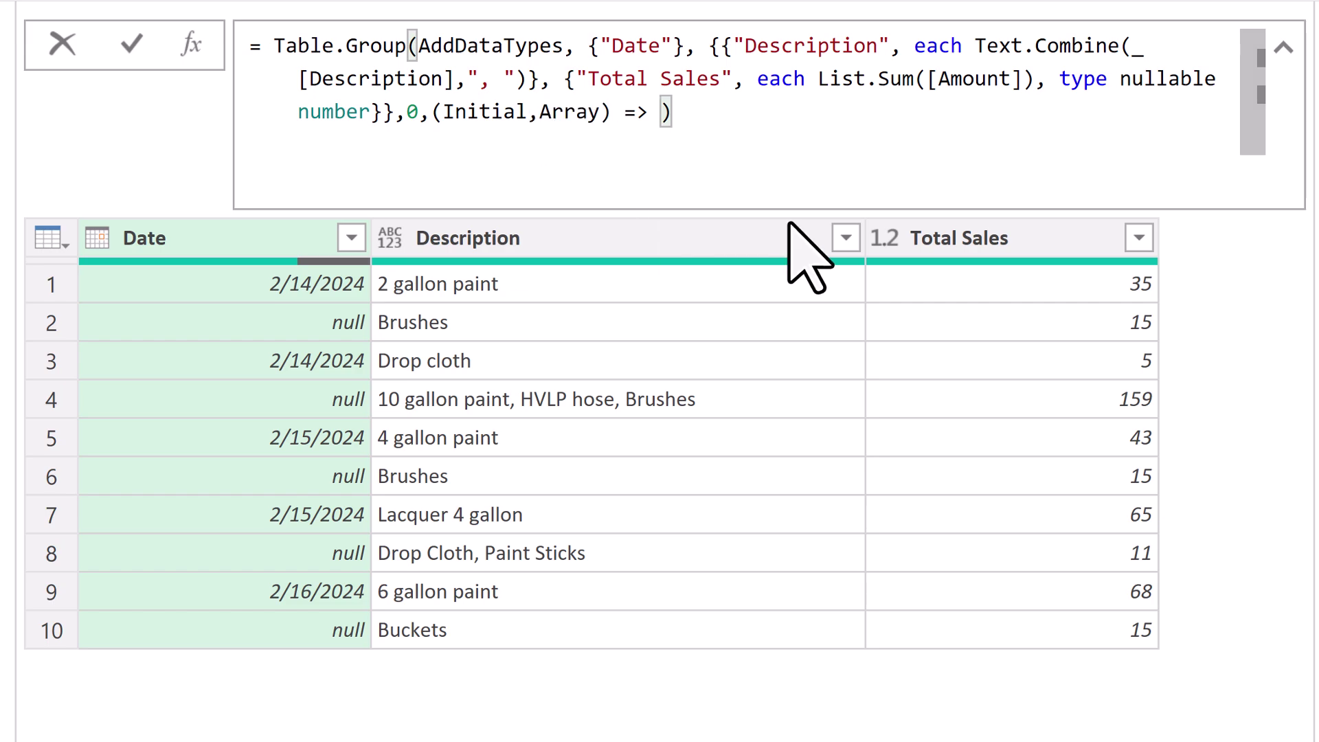
{"action": "type", "text": "Array"}
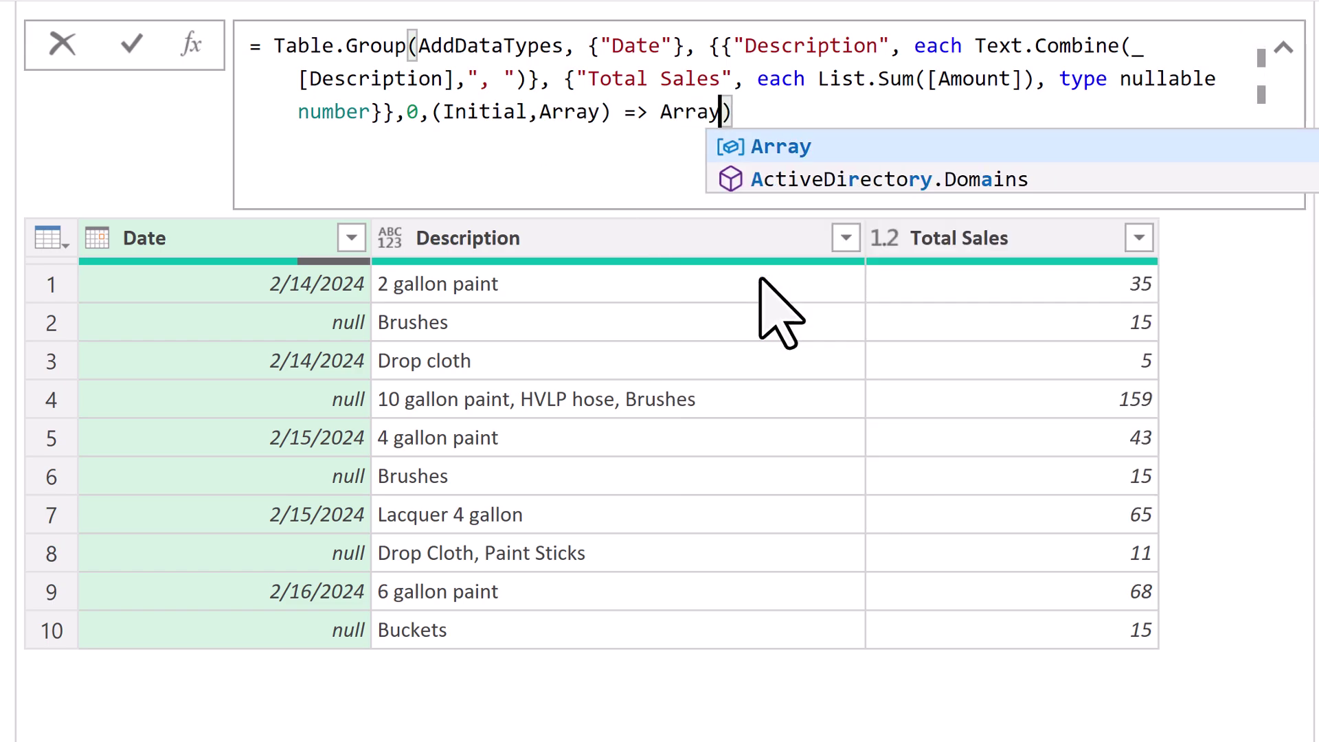
{"action": "key", "text": "Escape"}
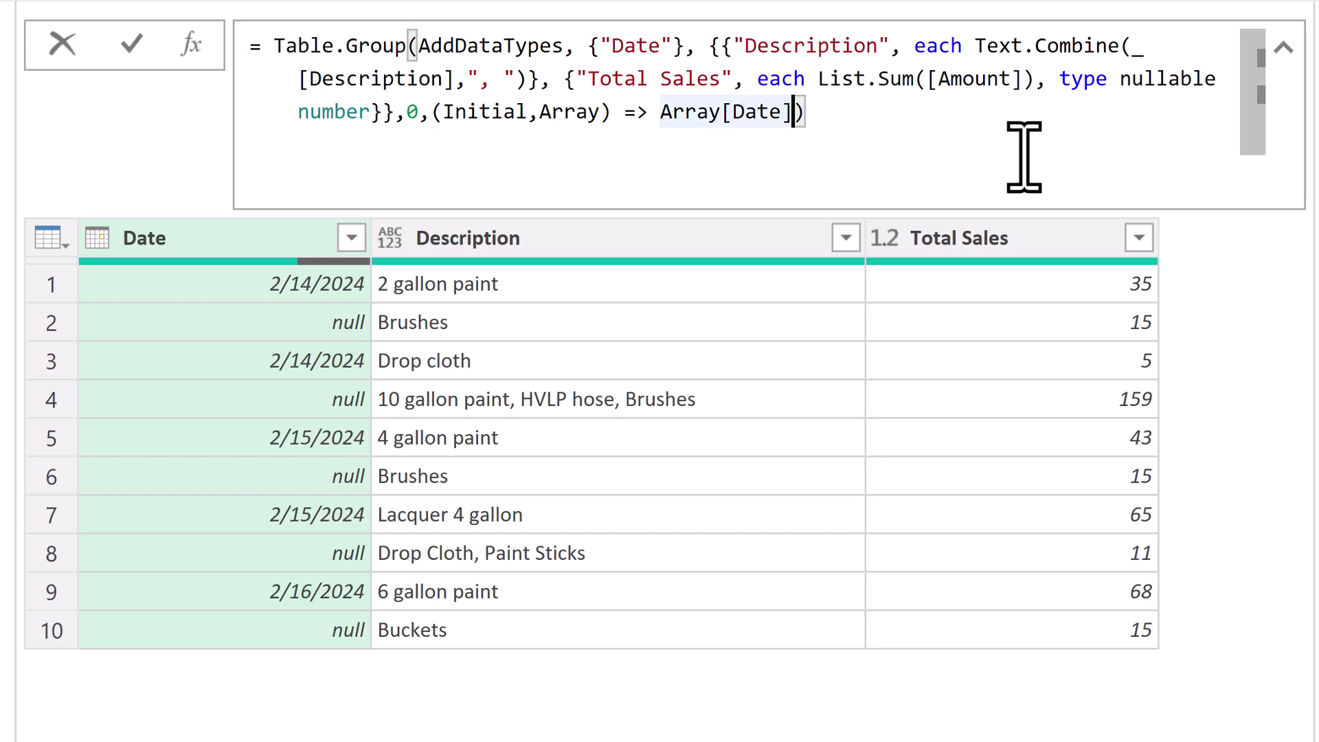
{"action": "key", "text": "End"}
{"action": "type", "text": ")"}
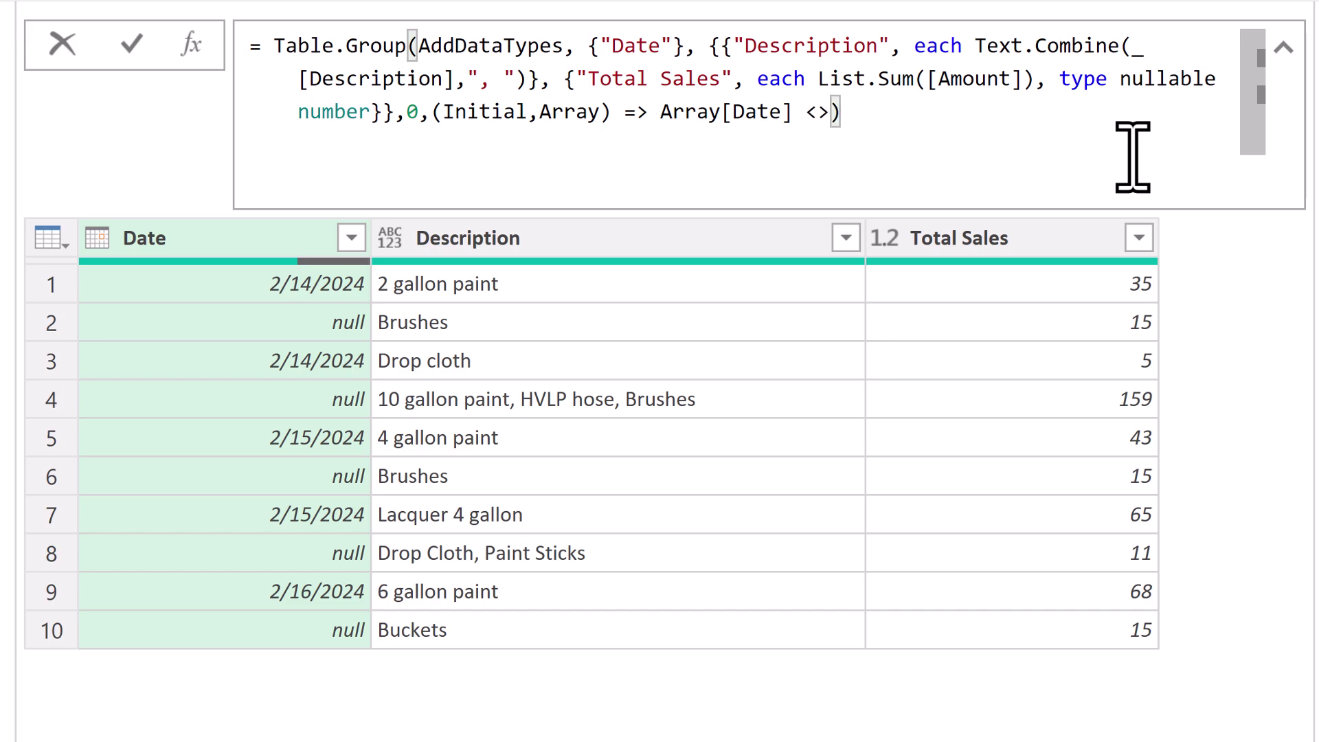
{"action": "type", "text": "null"}
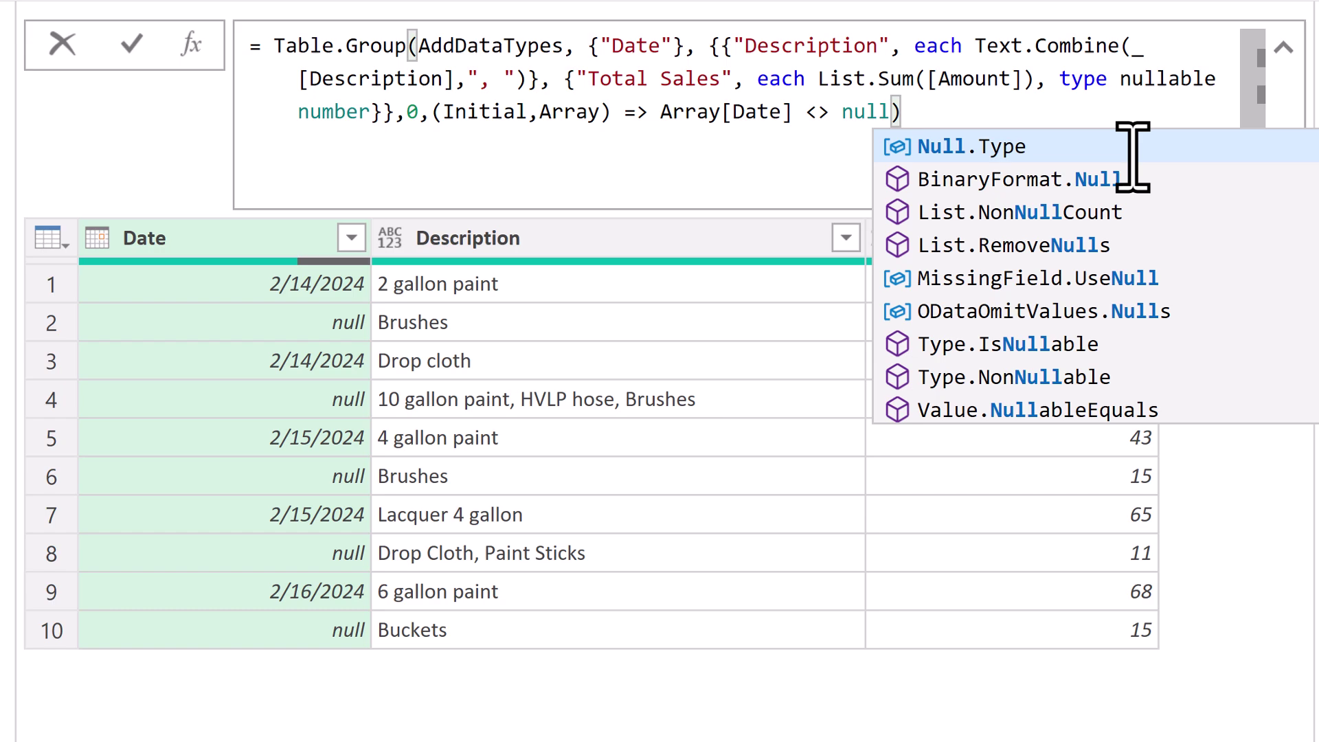
Wrap the null test in Number.From( ) to complete the comparer.
{"action": "left_click", "coordinate": [661, 112]}
{"action": "type", "text": "NU"}
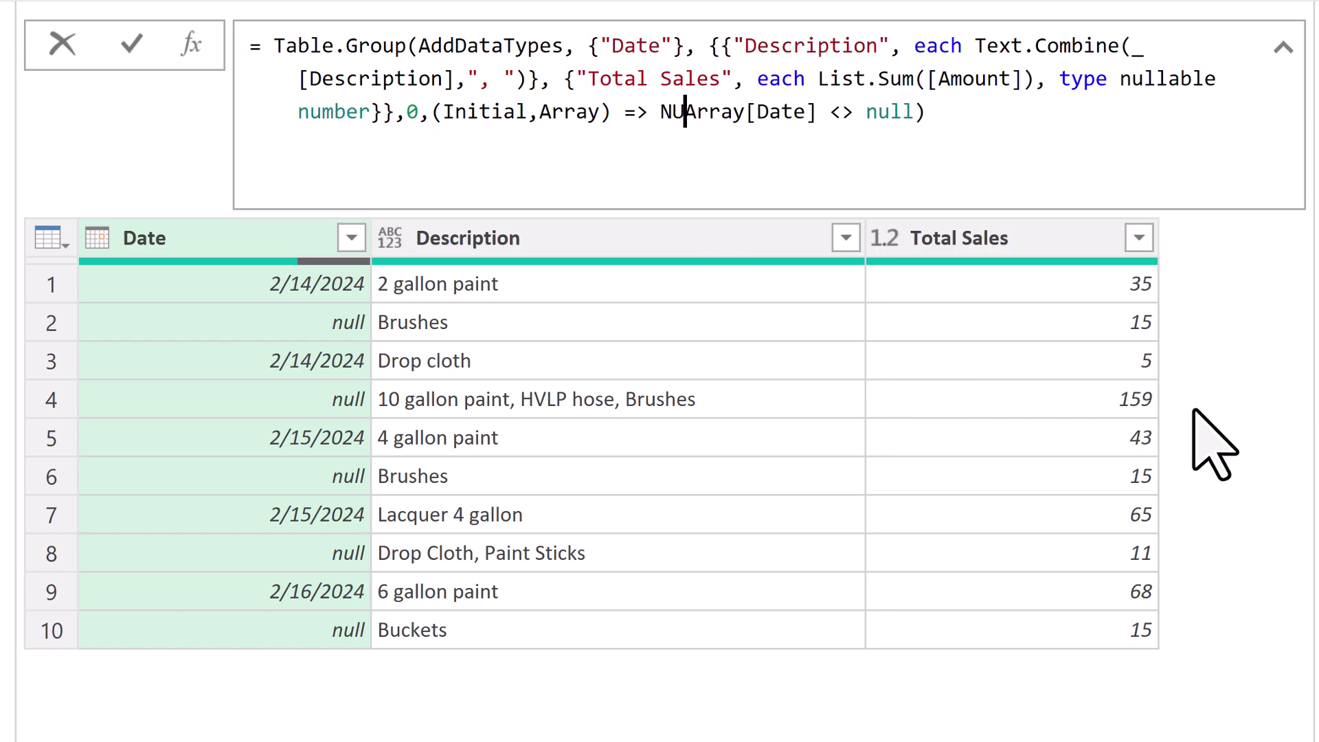
{"action": "type", "text": "MBE"}
{"action": "key", "text": "BackSpace"}
{"action": "key", "text": "BackSpace"}
{"action": "key", "text": "BackSpace"}
{"action": "key", "text": "BackSpace"}
{"action": "type", "text": "umbe"}
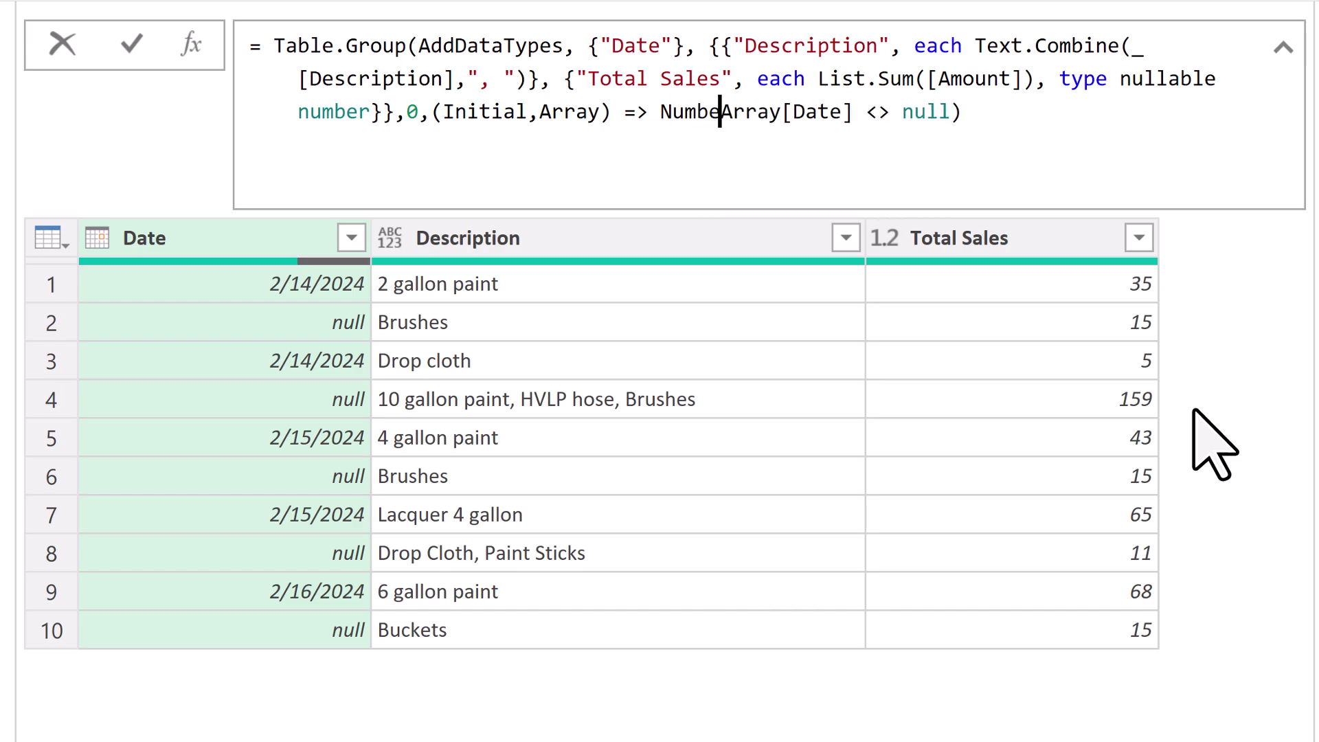
{"action": "type", "text": "r.F"}
{"action": "left_click", "coordinate": [1036, 137]}
{"action": "type", "text": "("}
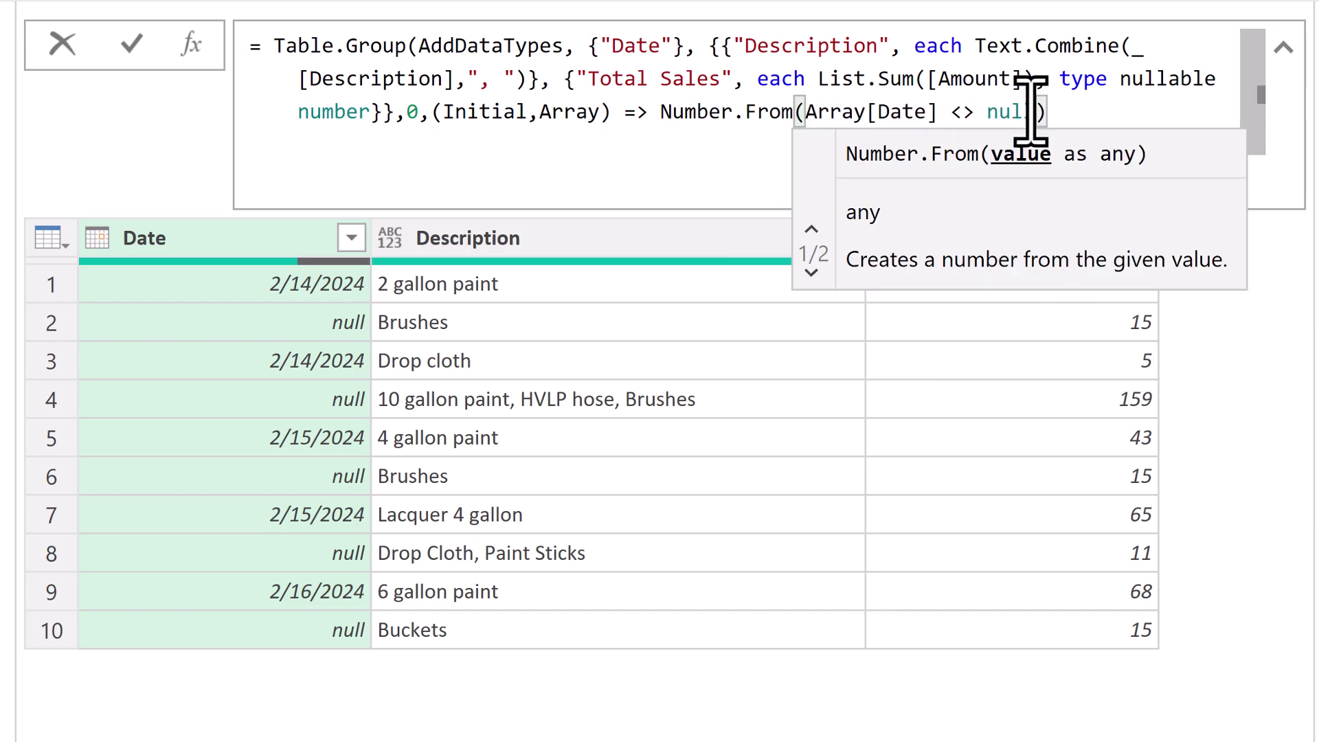
{"action": "left_click", "coordinate": [1035, 118]}
{"action": "type", "text": ")"}
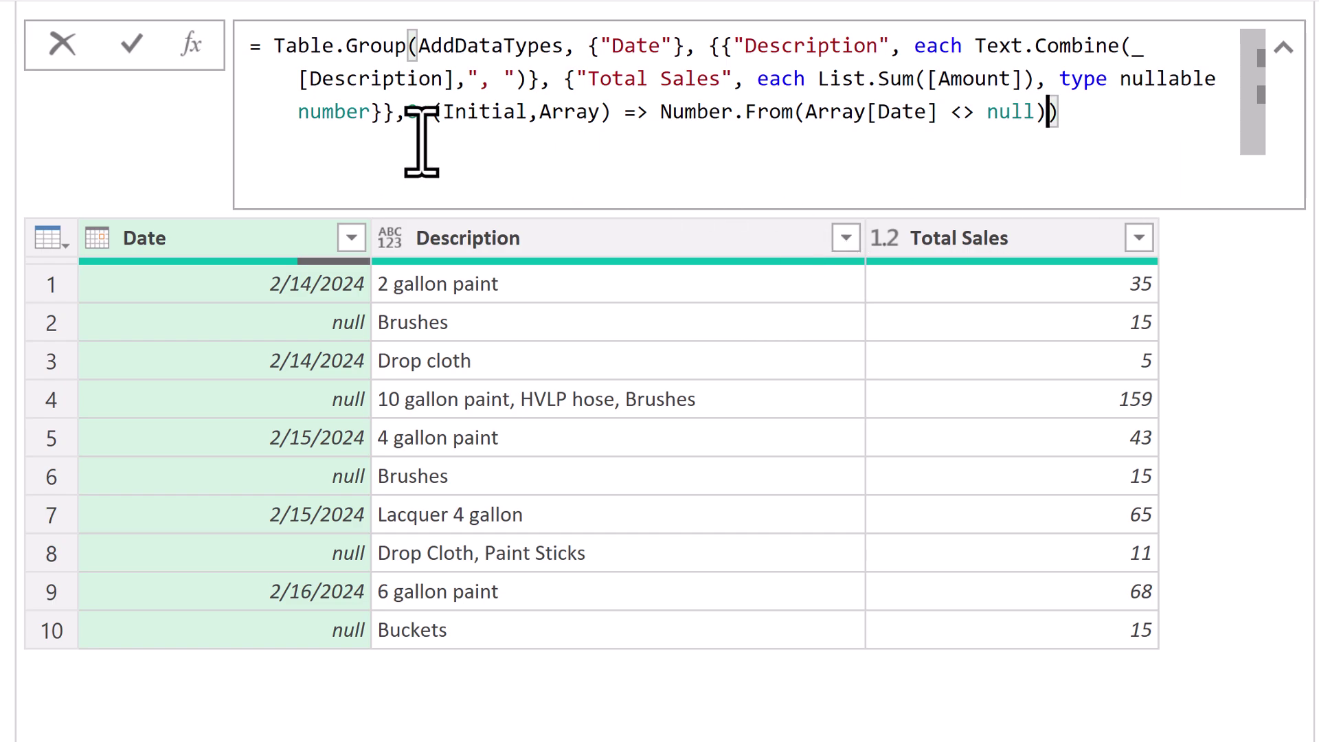
Commit the comparer formula so TransactionReport regroups into 5 dated blocks.
{"action": "left_click", "coordinate": [131, 47]}
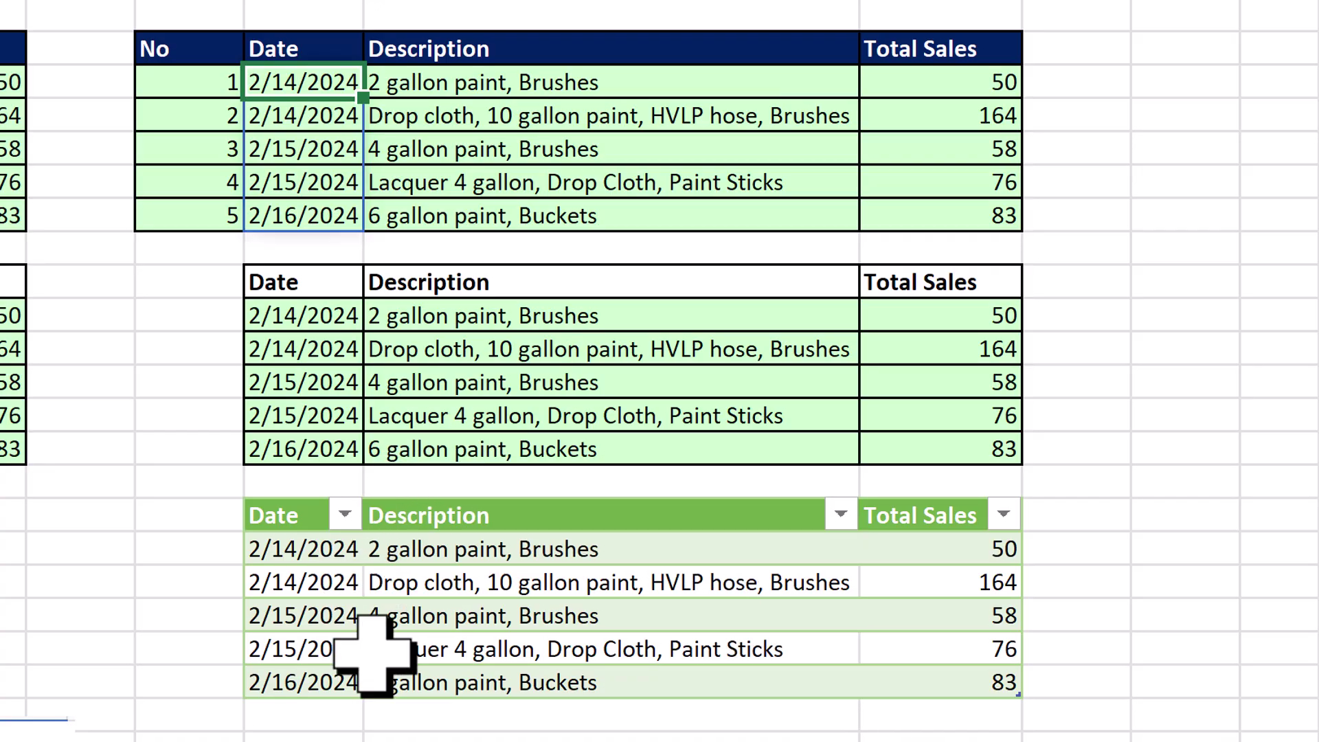
{"action": "left_click", "coordinate": [347, 282]}
{"action": "double_click", "coordinate": [351, 281]}
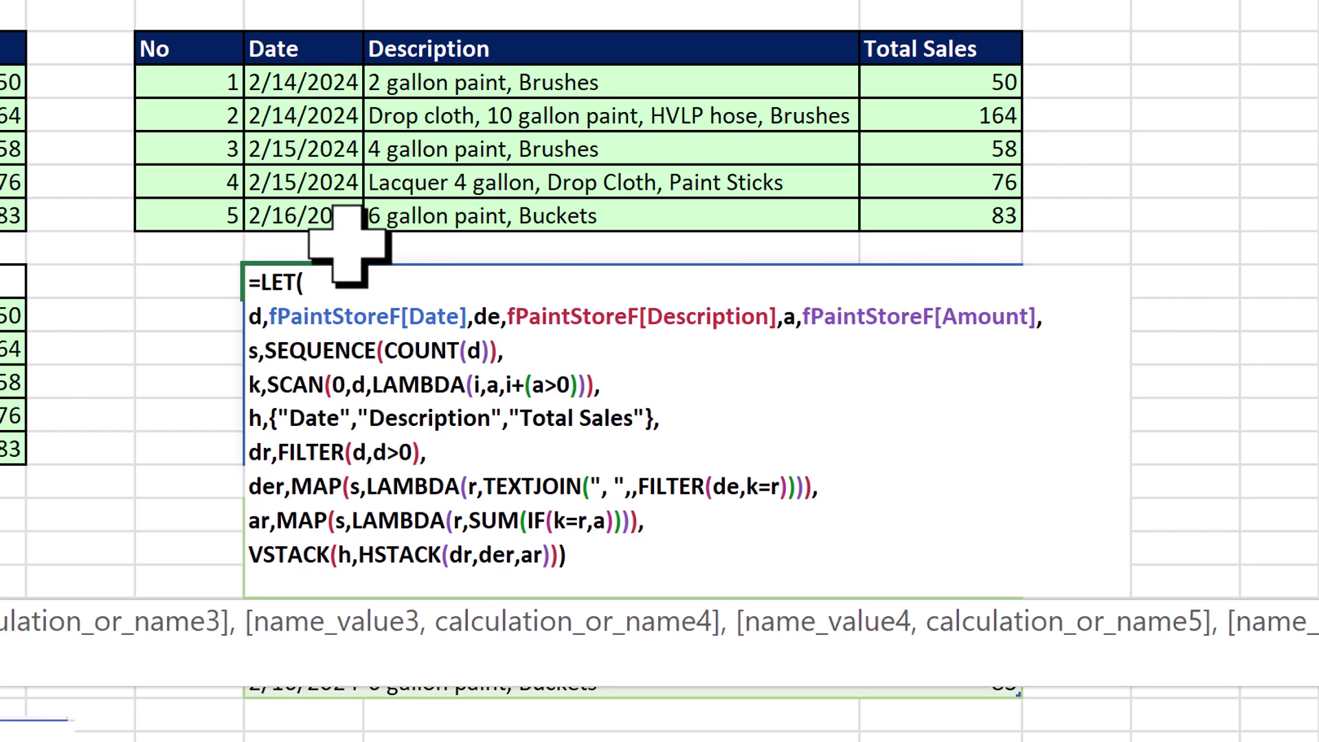
{"action": "key", "text": "Escape"}
{"action": "double_click", "coordinate": [219, 82]}
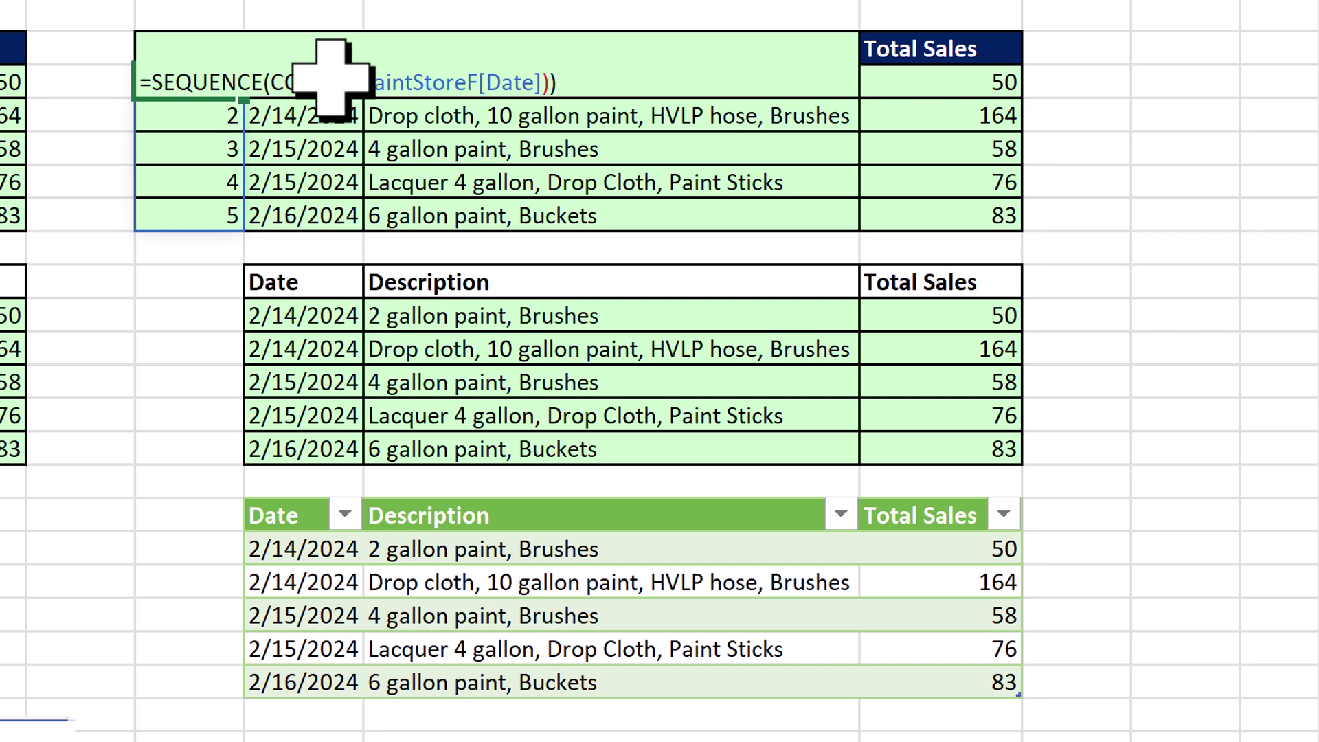
{"action": "key", "text": "Escape"}
{"action": "double_click", "coordinate": [330, 86]}
{"action": "key", "text": "Escape"}
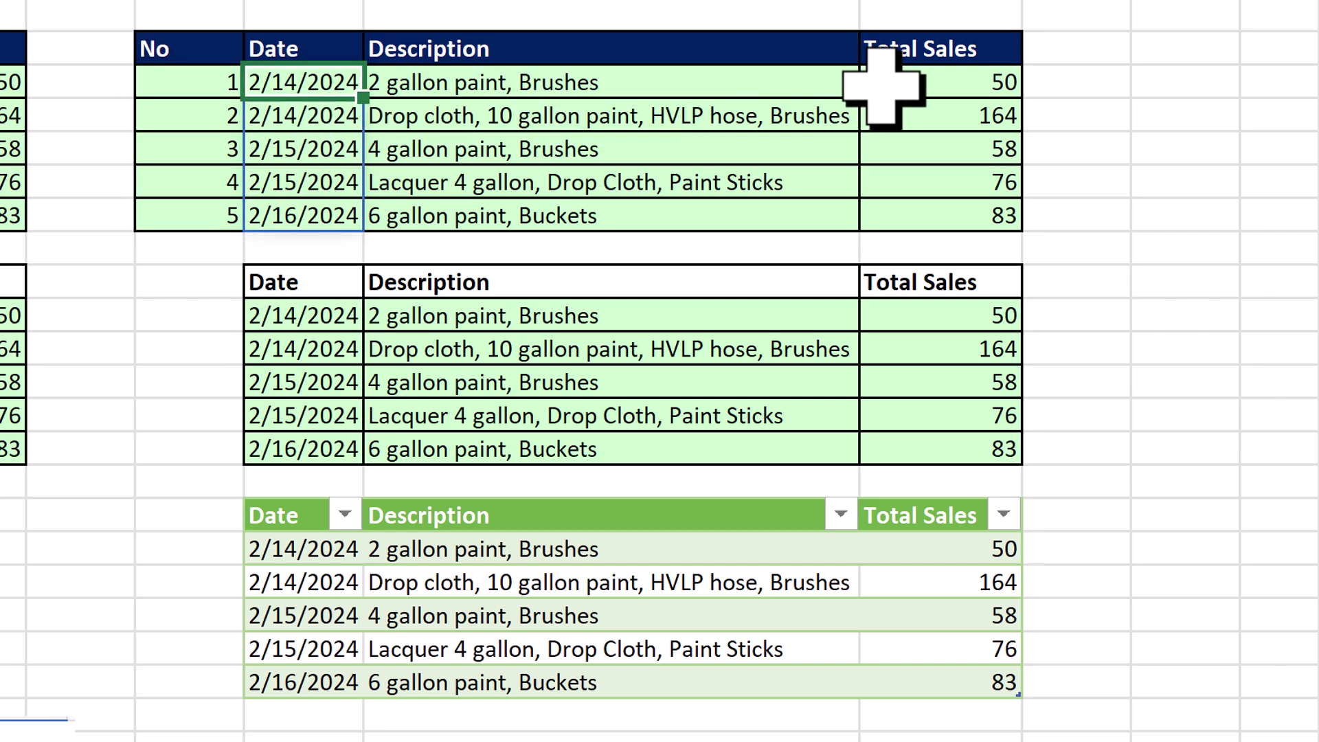
{"action": "double_click", "coordinate": [882, 82]}
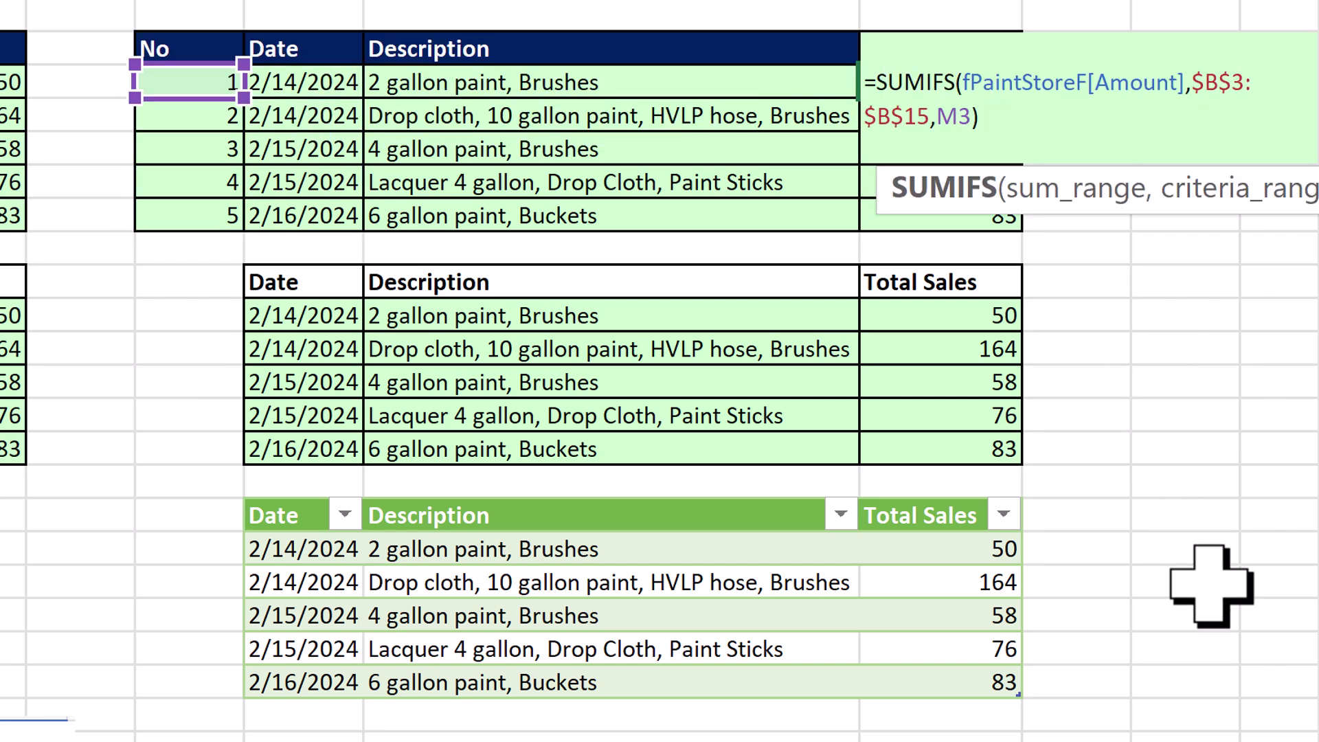